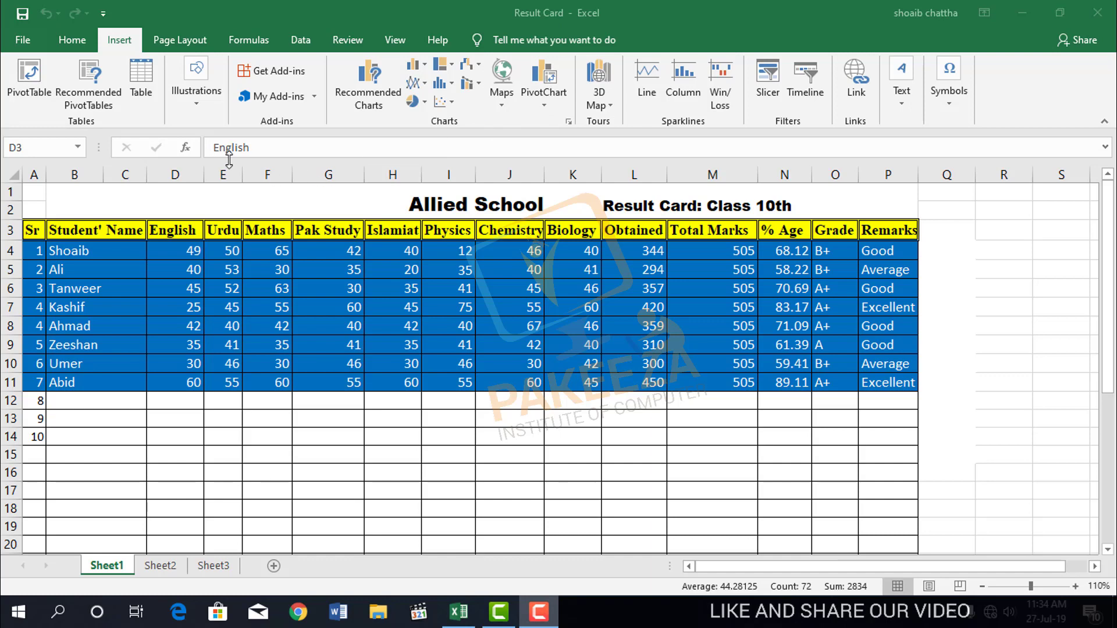
# Copy the subject marks in D3:K11, from English to Biology, on Sheet1 and paste them into Sheet2 starting at cell G5.
pyautogui.doubleClick(527, 409)
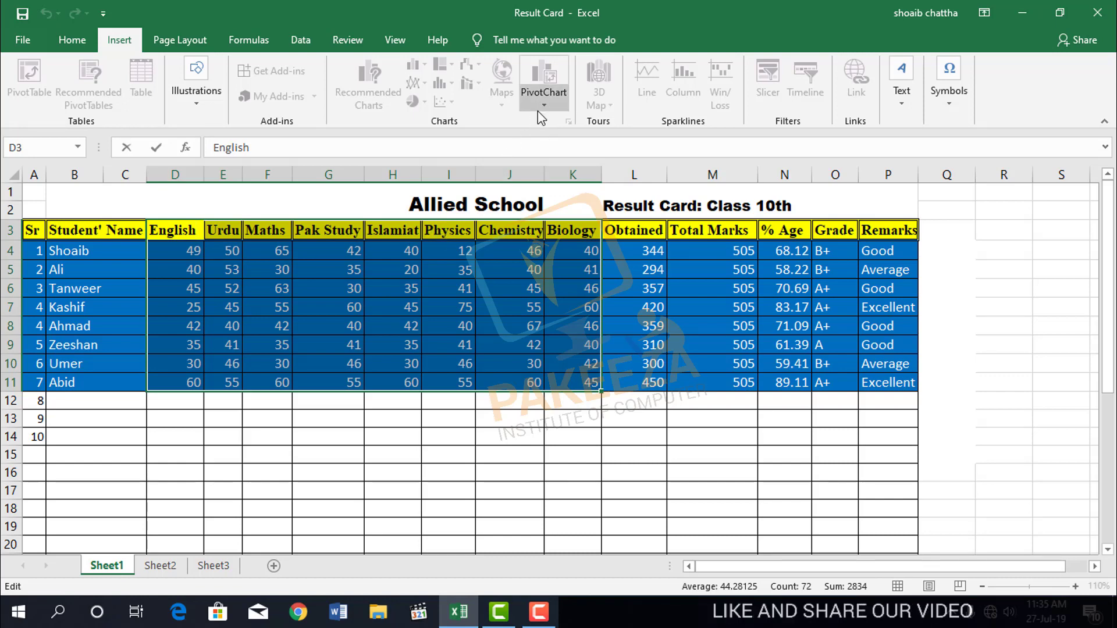
pyautogui.click(171, 571)
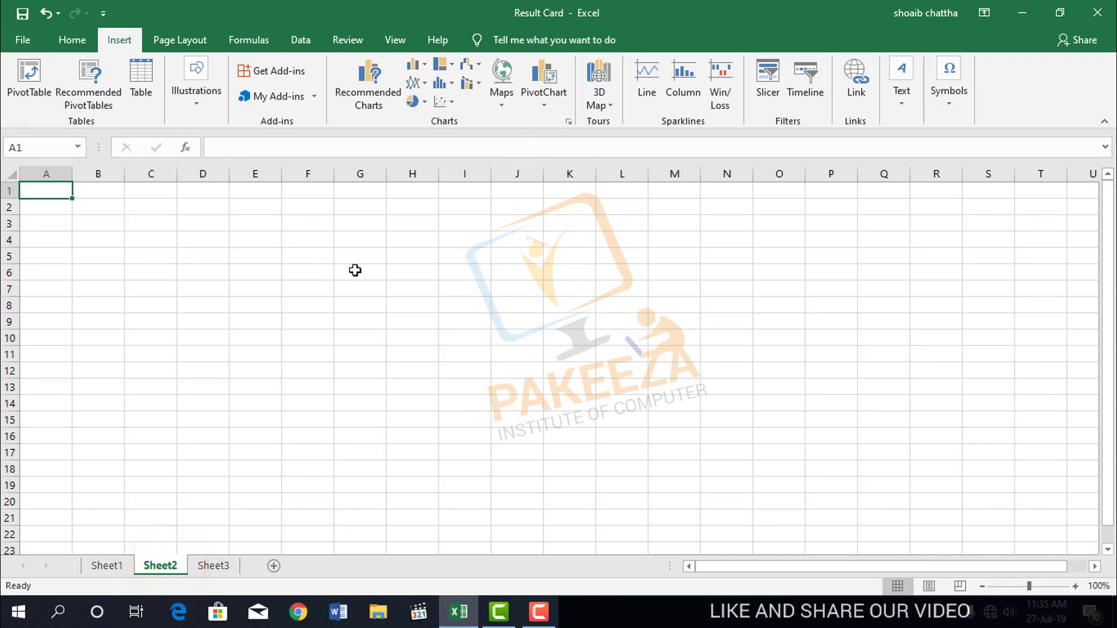
pyautogui.click(352, 256)
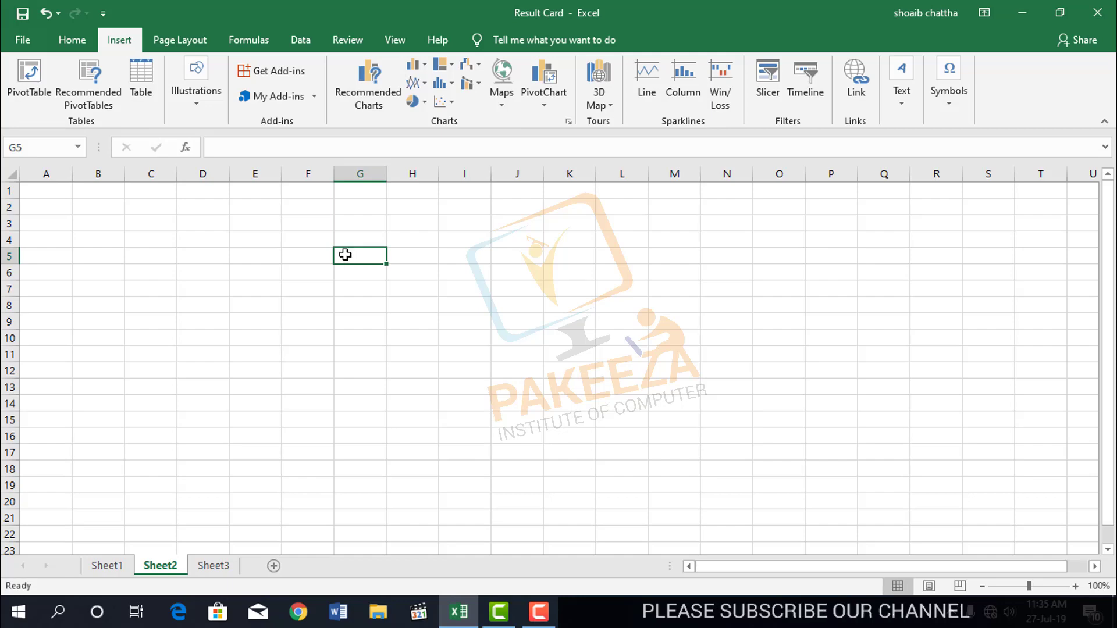
pyautogui.click(116, 565)
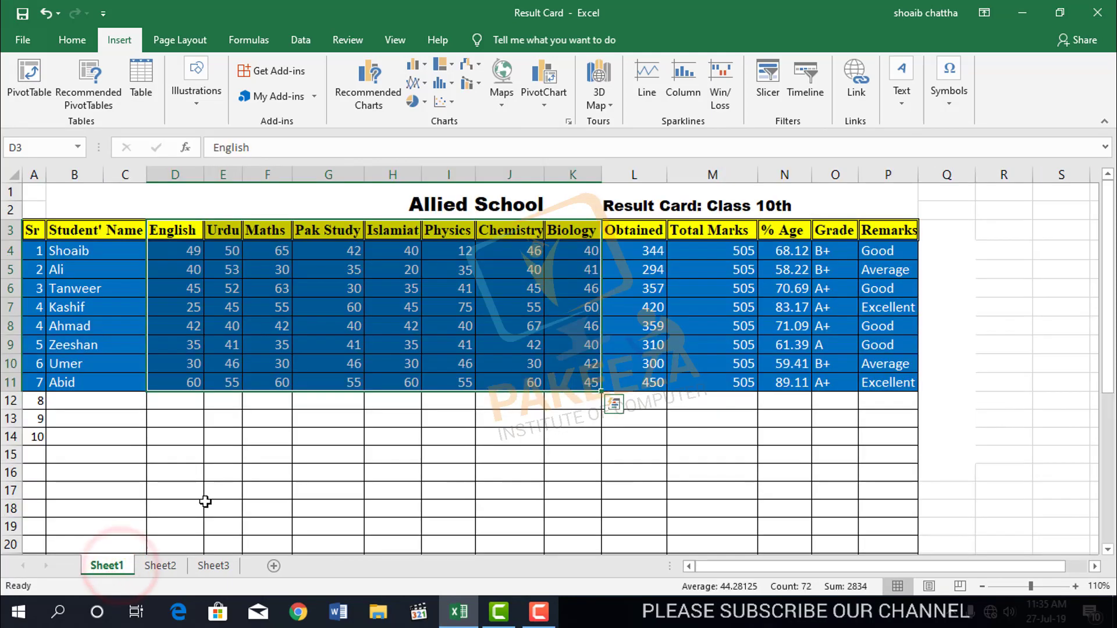
pyautogui.hotkey('ctrl', 'c')
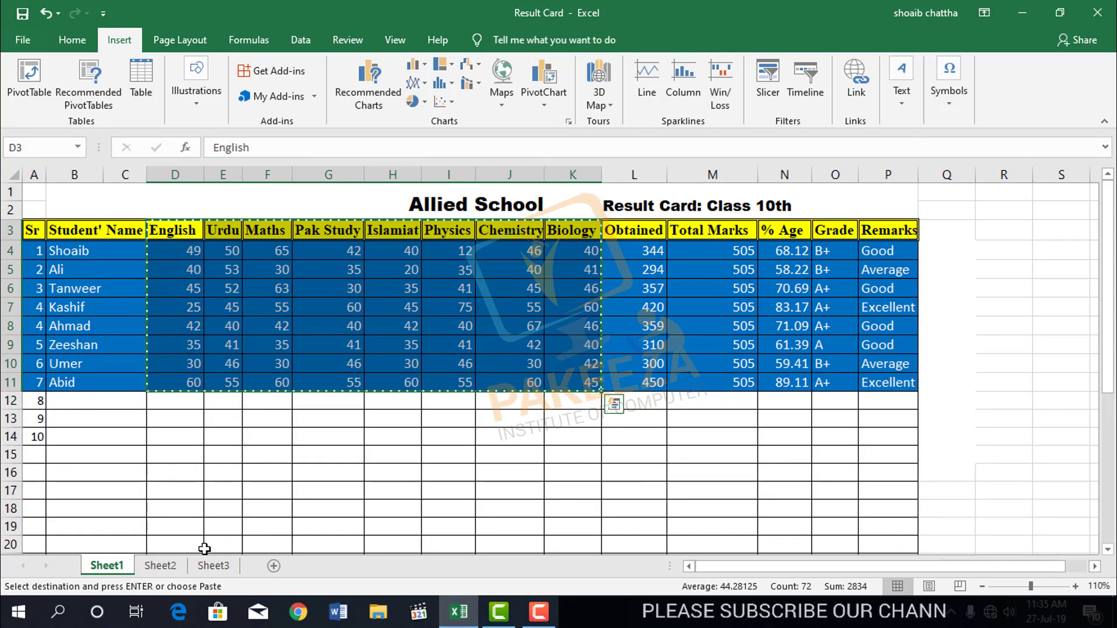
pyautogui.click(175, 564)
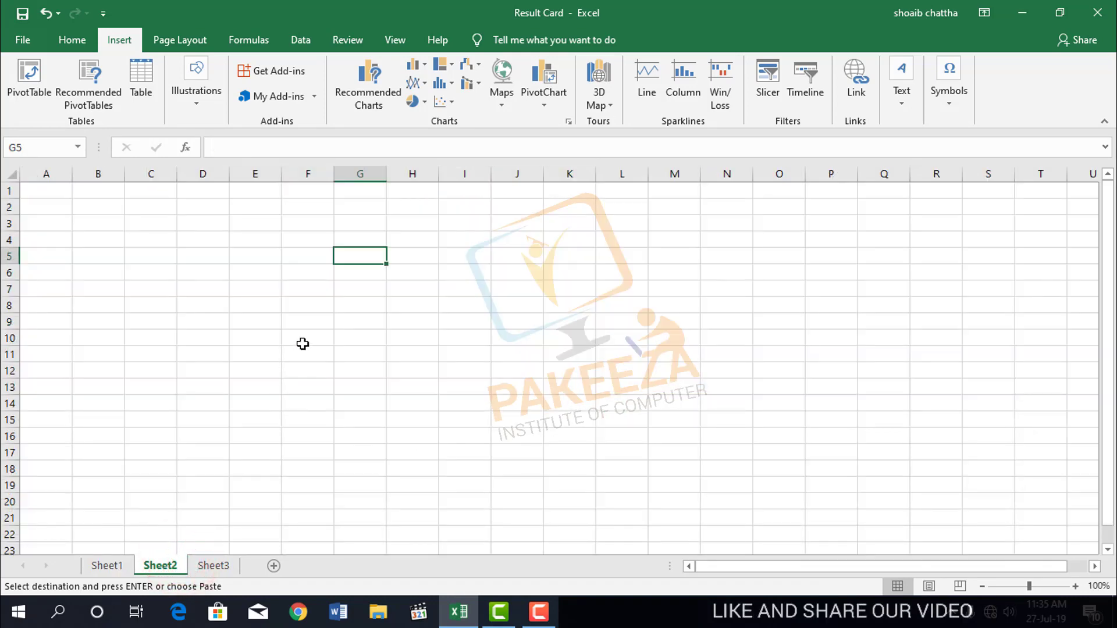
pyautogui.hotkey('ctrl', 'v')
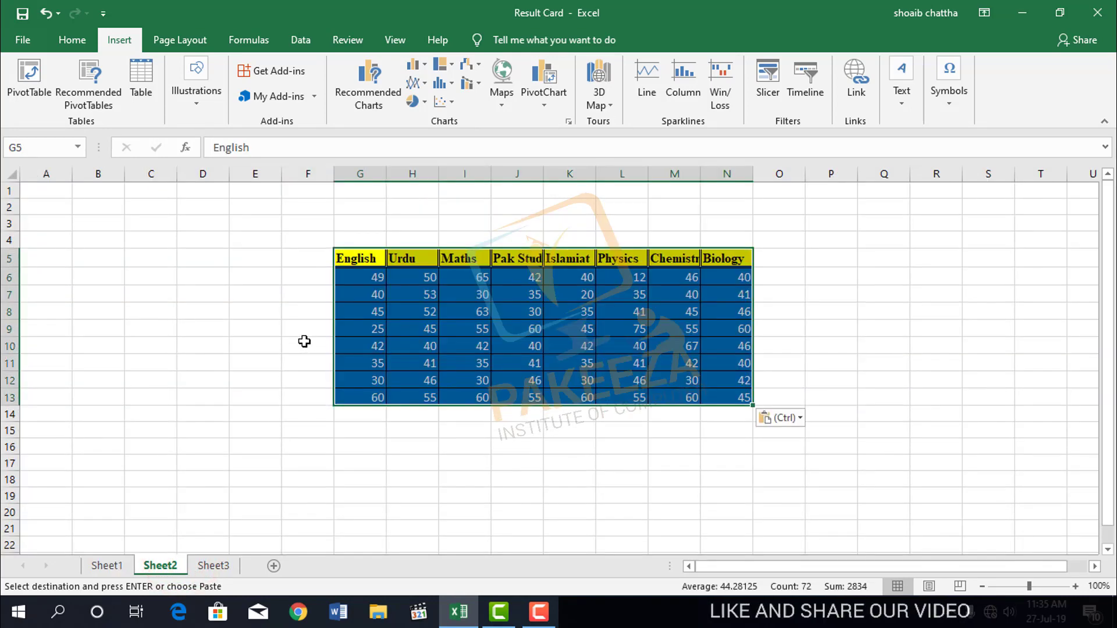
# Remove the fill color from the pasted marks table on Sheet2 and set its font color to black.
pyautogui.click(73, 42)
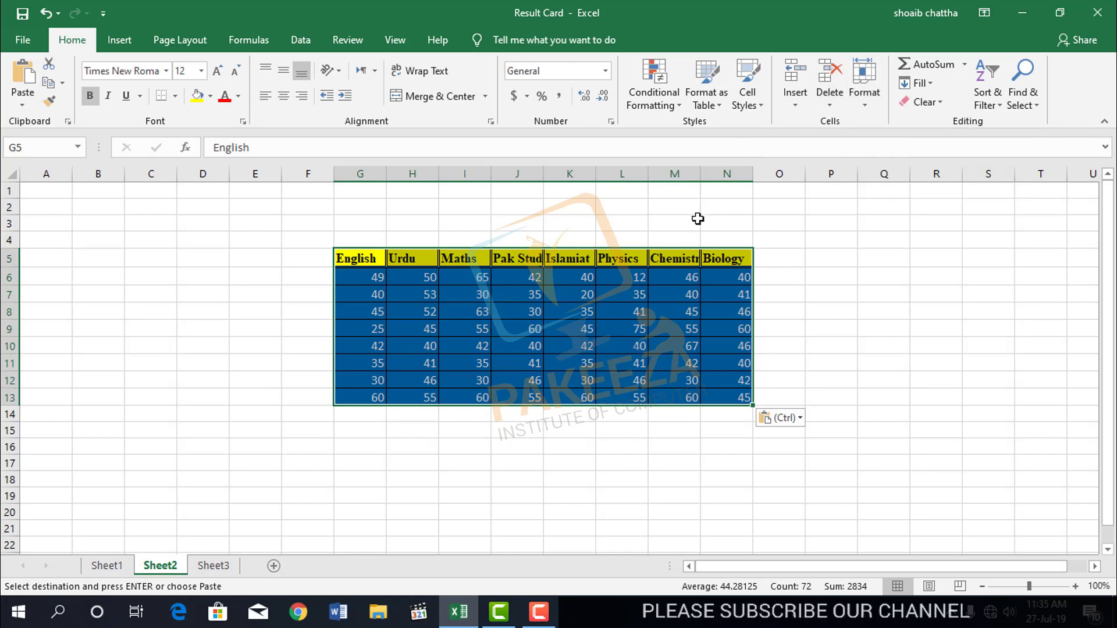
pyautogui.click(719, 102)
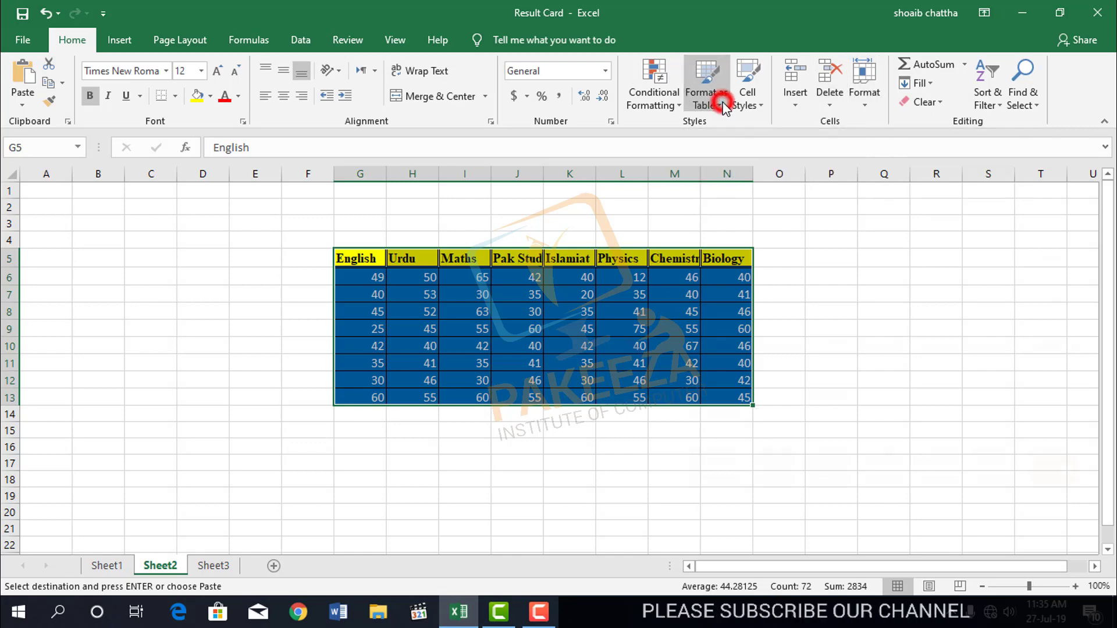
pyautogui.click(677, 3)
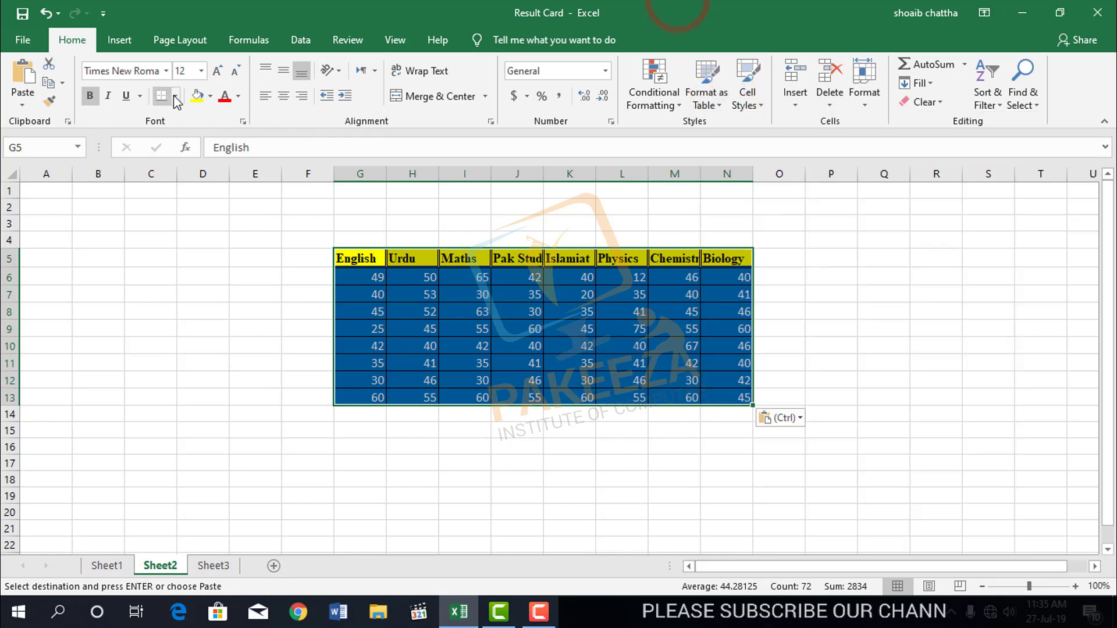
pyautogui.click(209, 96)
pyautogui.click(239, 240)
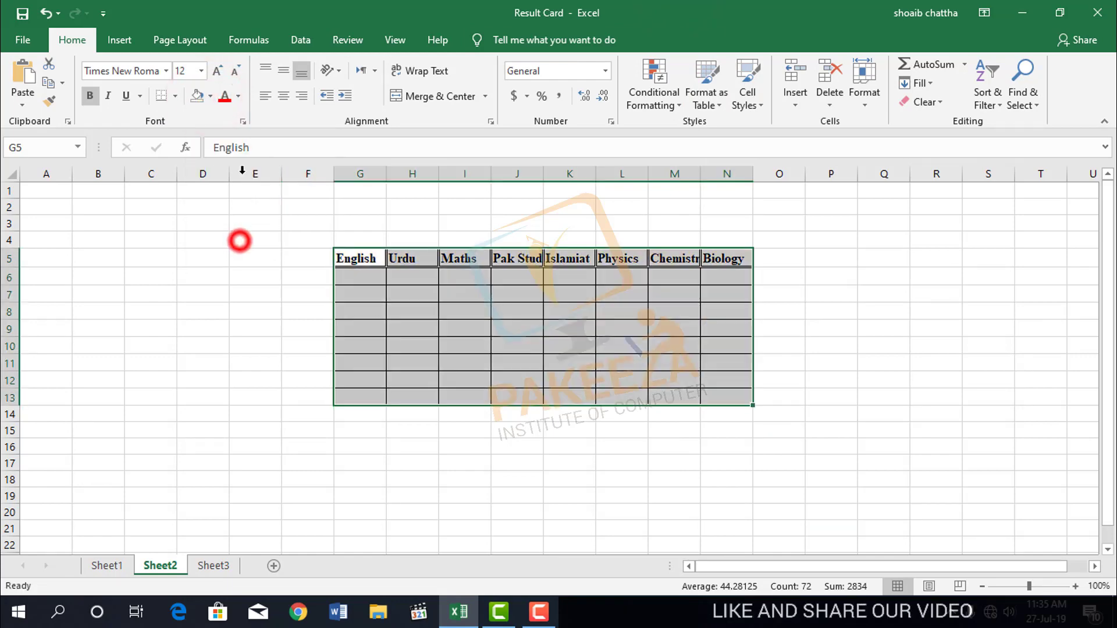
pyautogui.click(238, 96)
pyautogui.click(242, 117)
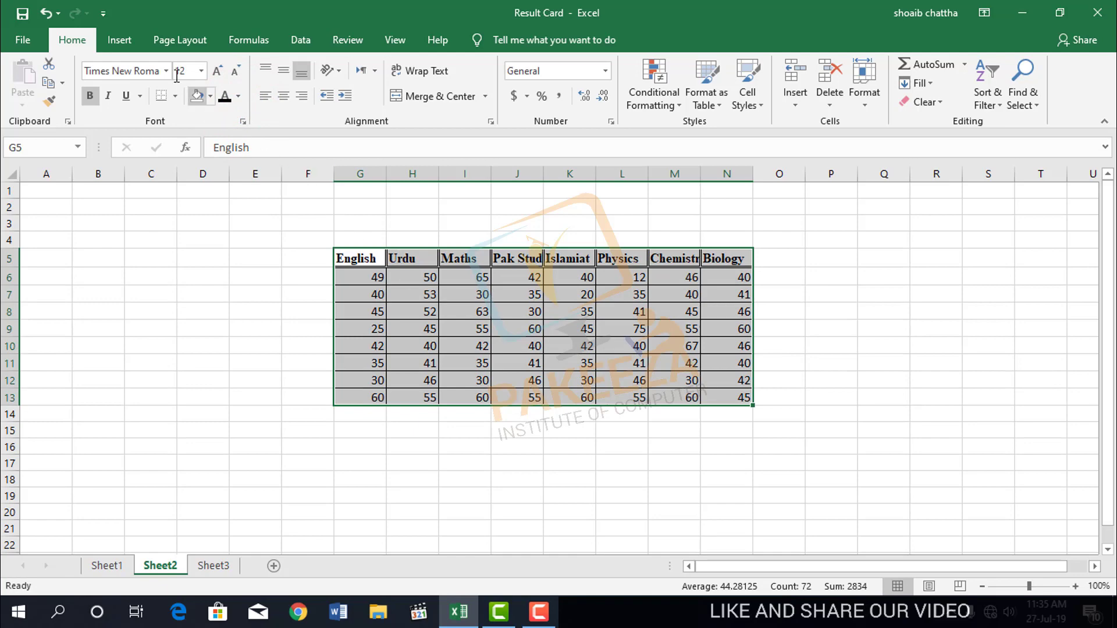
# Create a PivotChart from the Sheet2 range G5:N13 on a new worksheet.
pyautogui.click(120, 40)
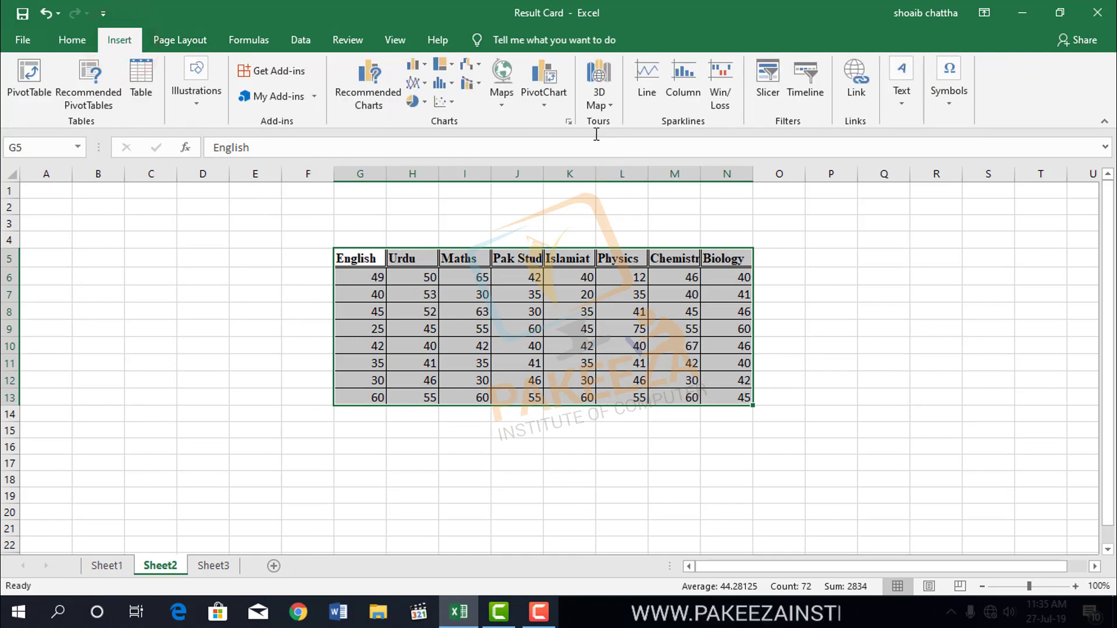
pyautogui.click(539, 100)
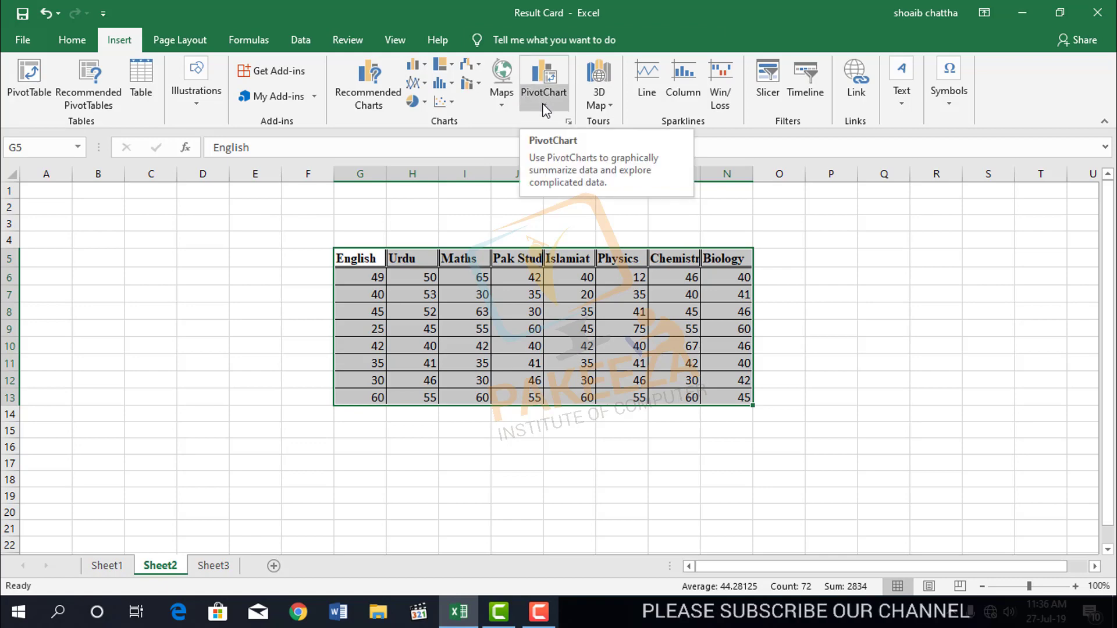
pyautogui.click(545, 106)
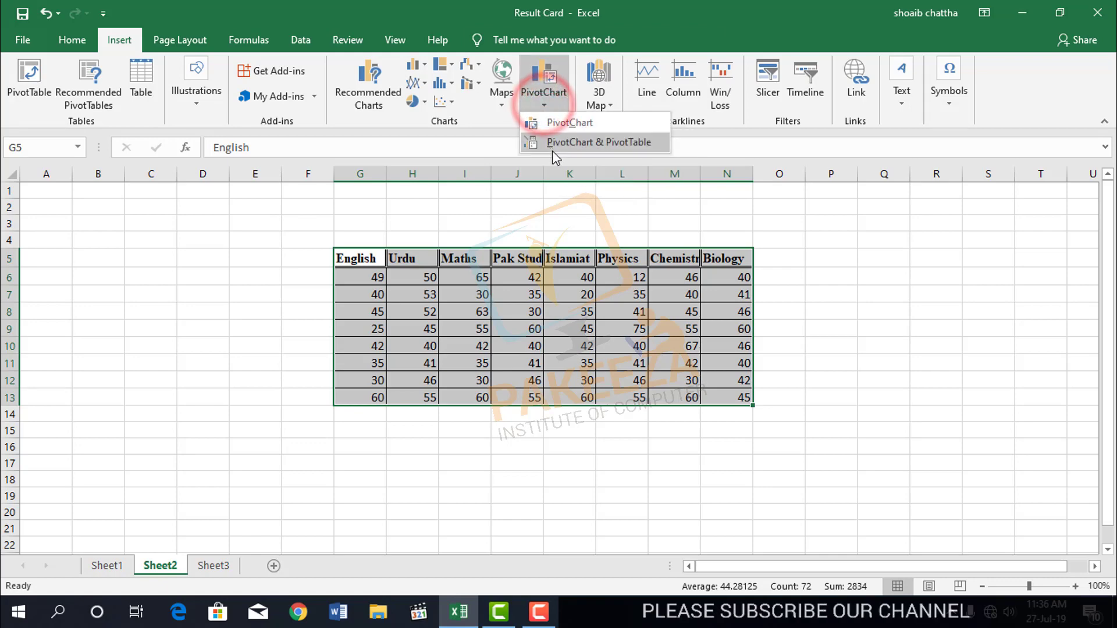
pyautogui.click(585, 125)
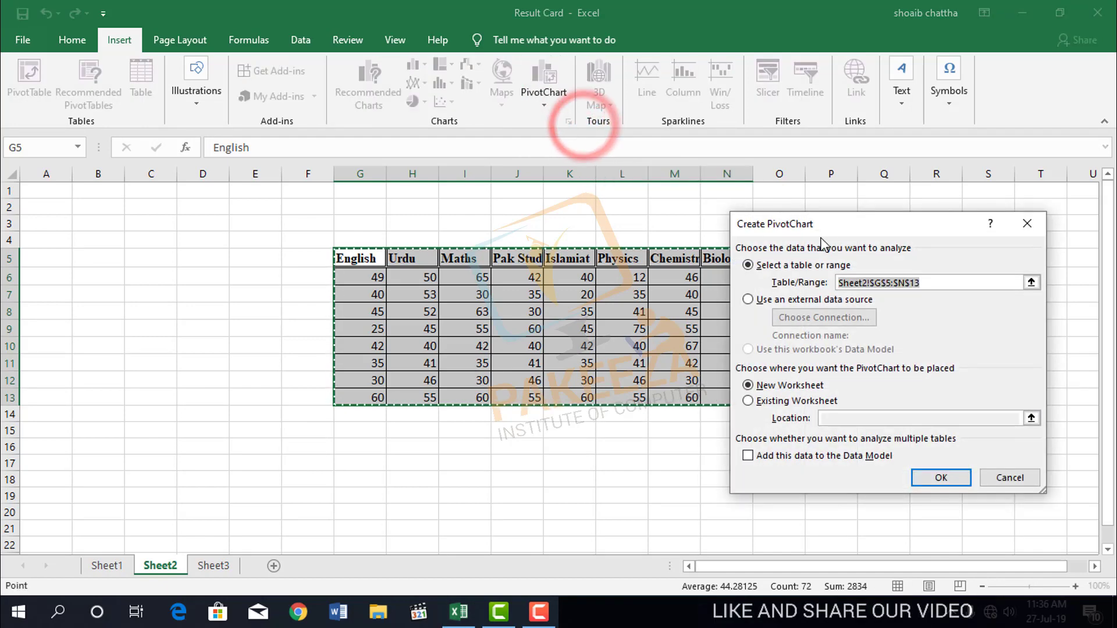
pyautogui.moveTo(845, 228); pyautogui.dragTo(899, 239)
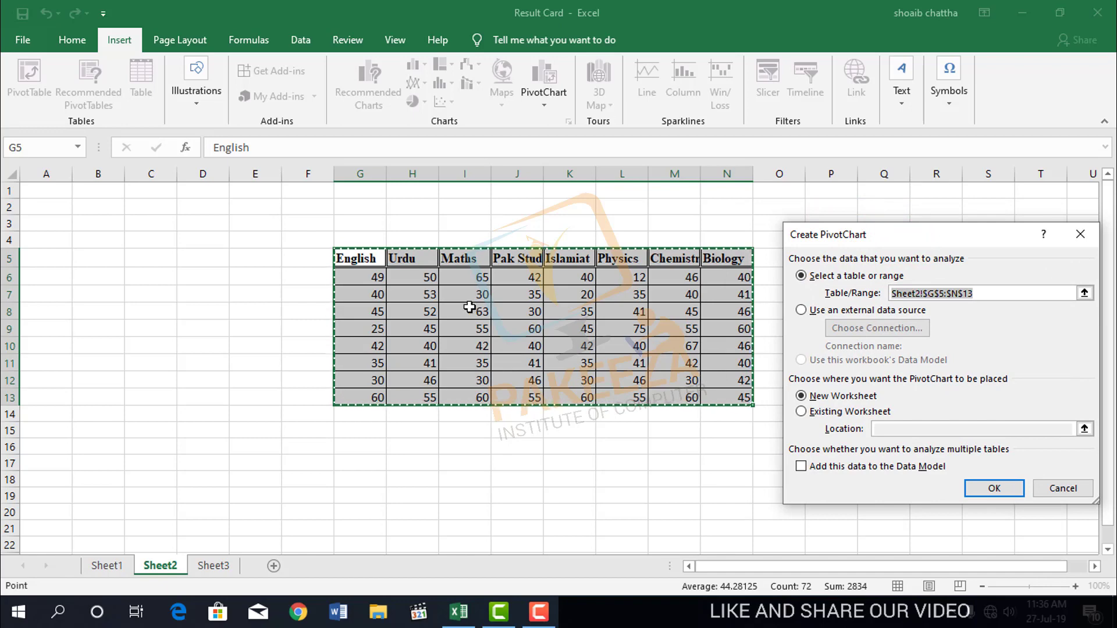
pyautogui.click(996, 295)
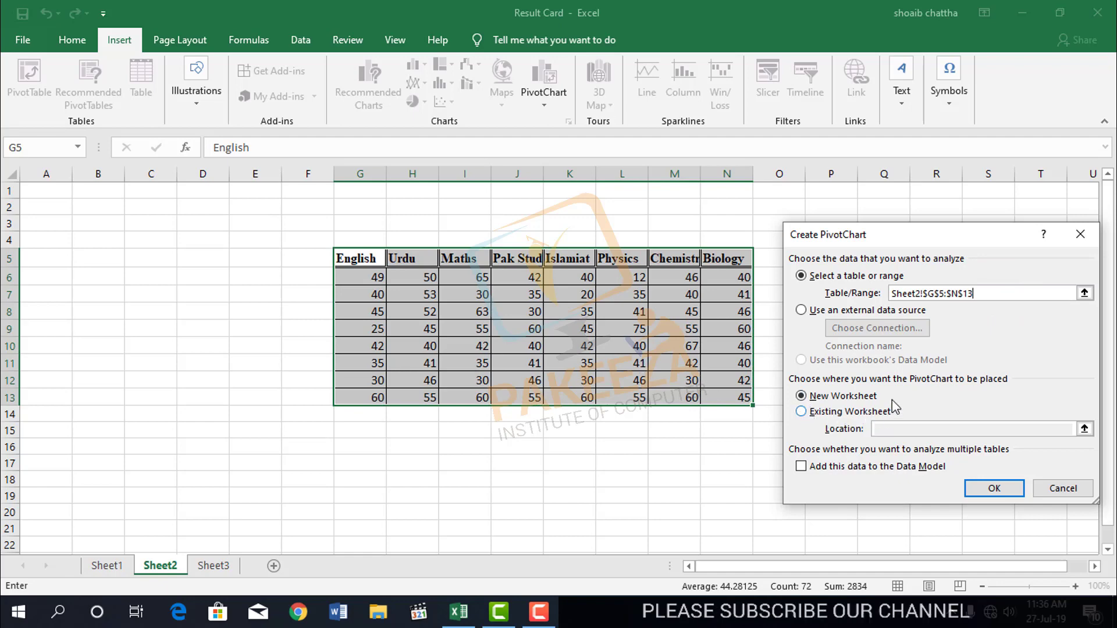
pyautogui.click(995, 488)
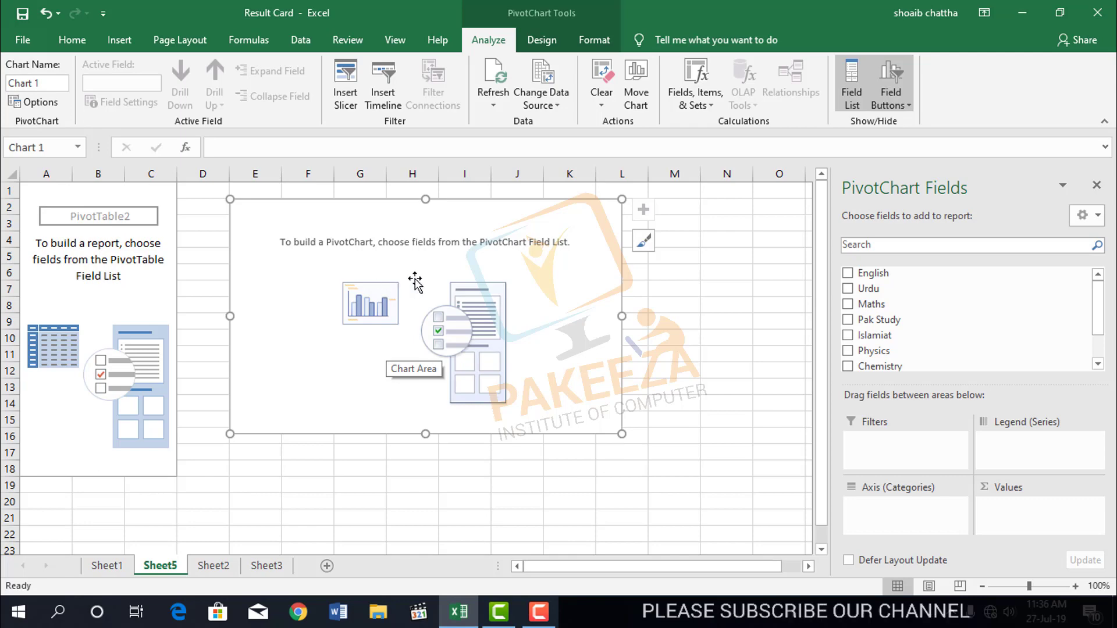
# Move the empty PivotChart to start around cell F4 and add the English field to it.
pyautogui.moveTo(314, 225); pyautogui.dragTo(363, 261)
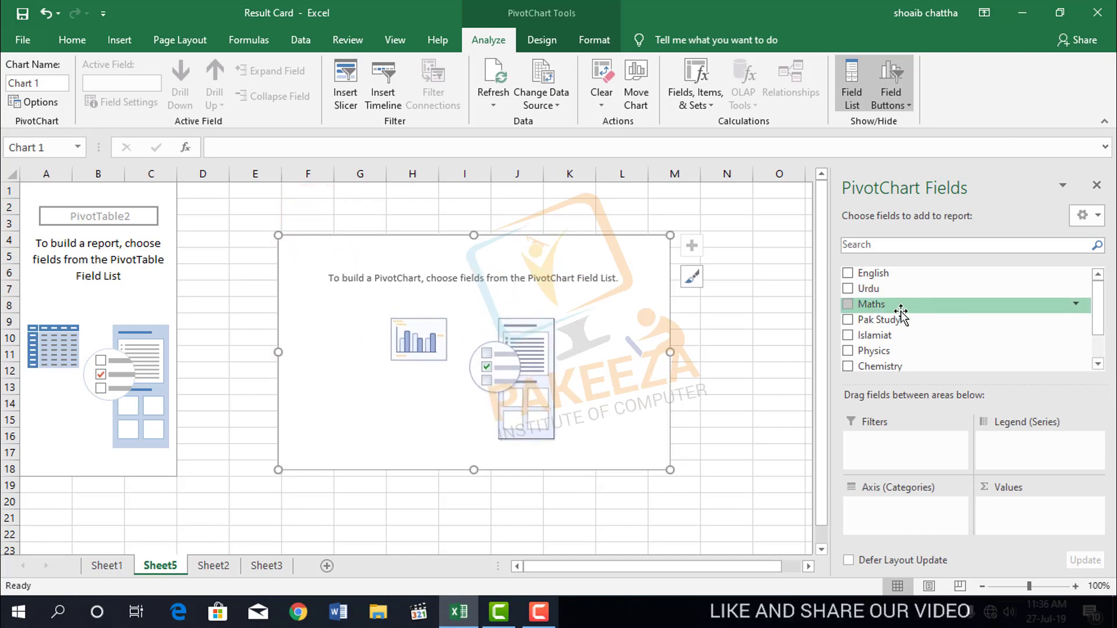
pyautogui.scroll(-1, 885, 322)
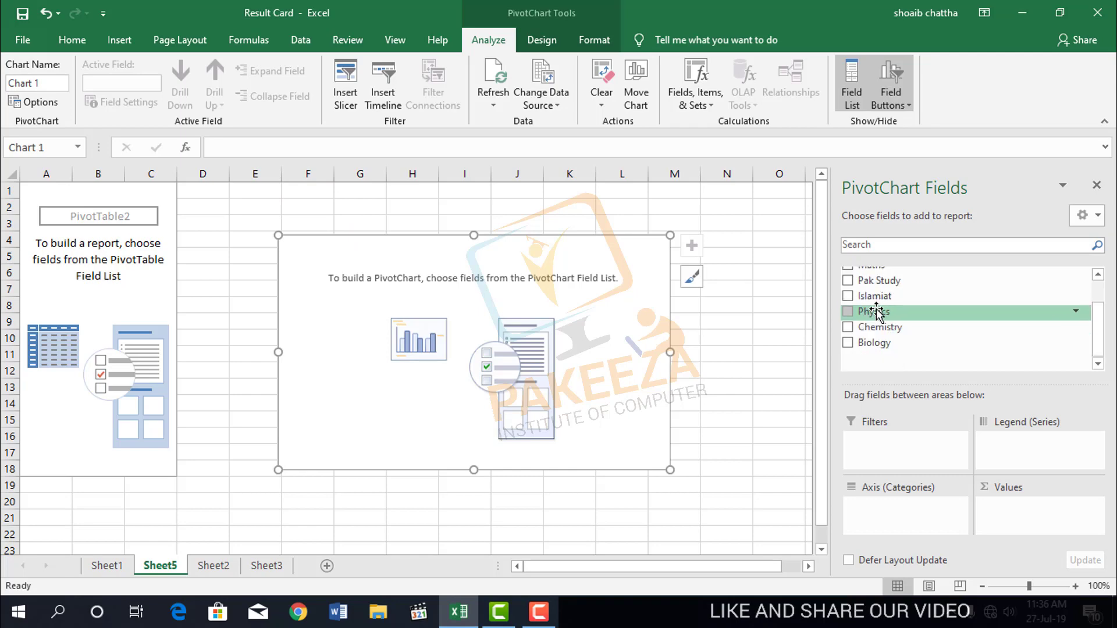
pyautogui.scroll(1, 844, 309)
pyautogui.click(848, 274)
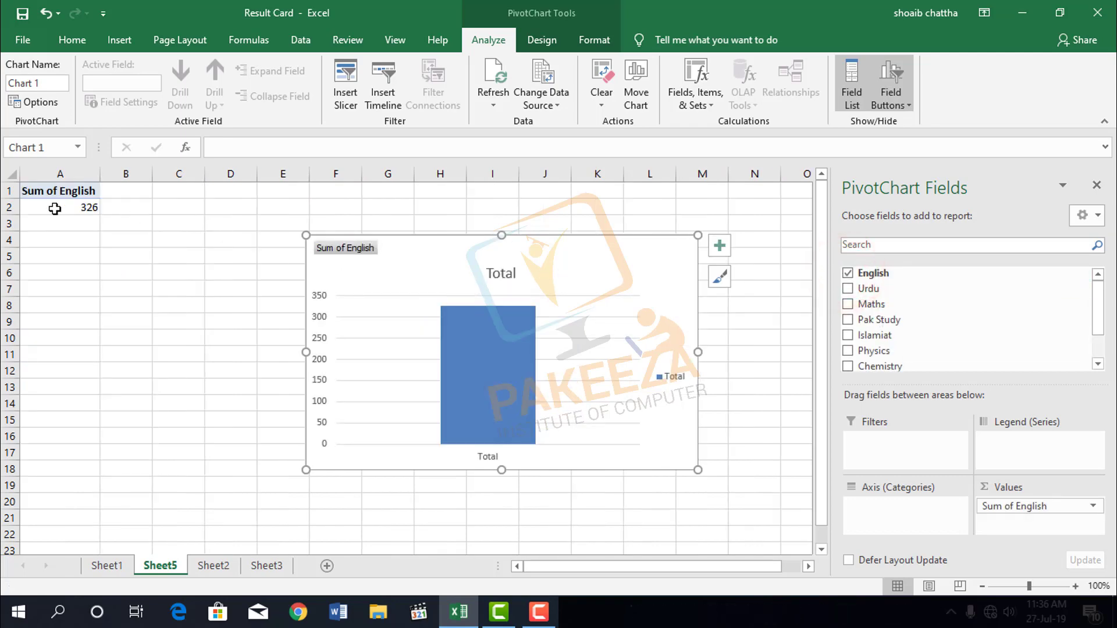
pyautogui.moveTo(51, 205)
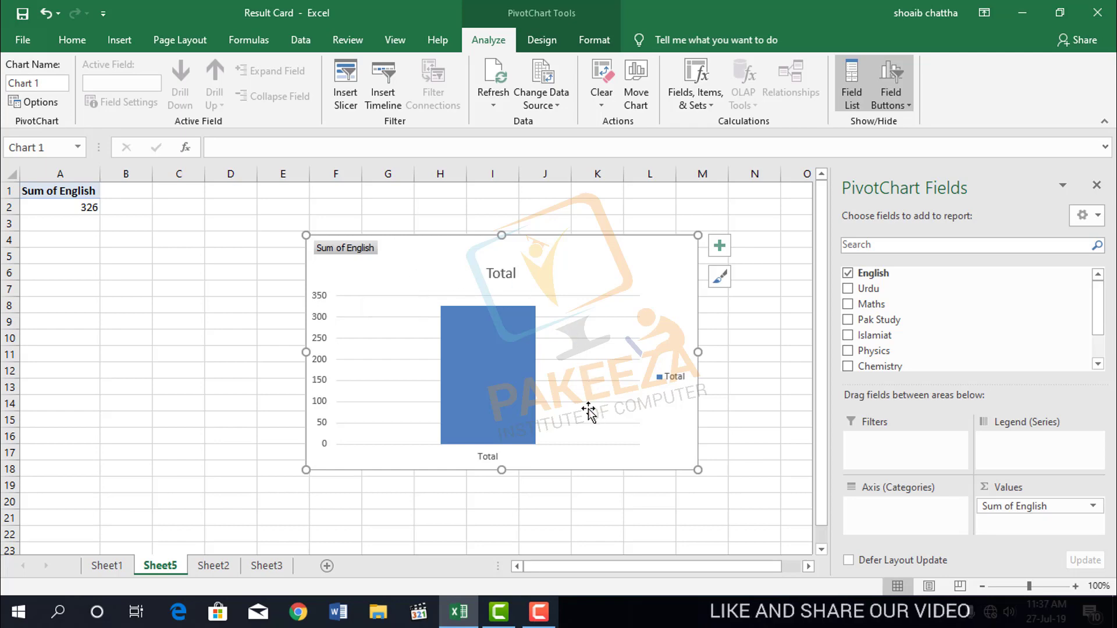
# Add the Urdu, Maths, Pak Study, Physics and Islamiat fields to the PivotChart.
pyautogui.click(847, 288)
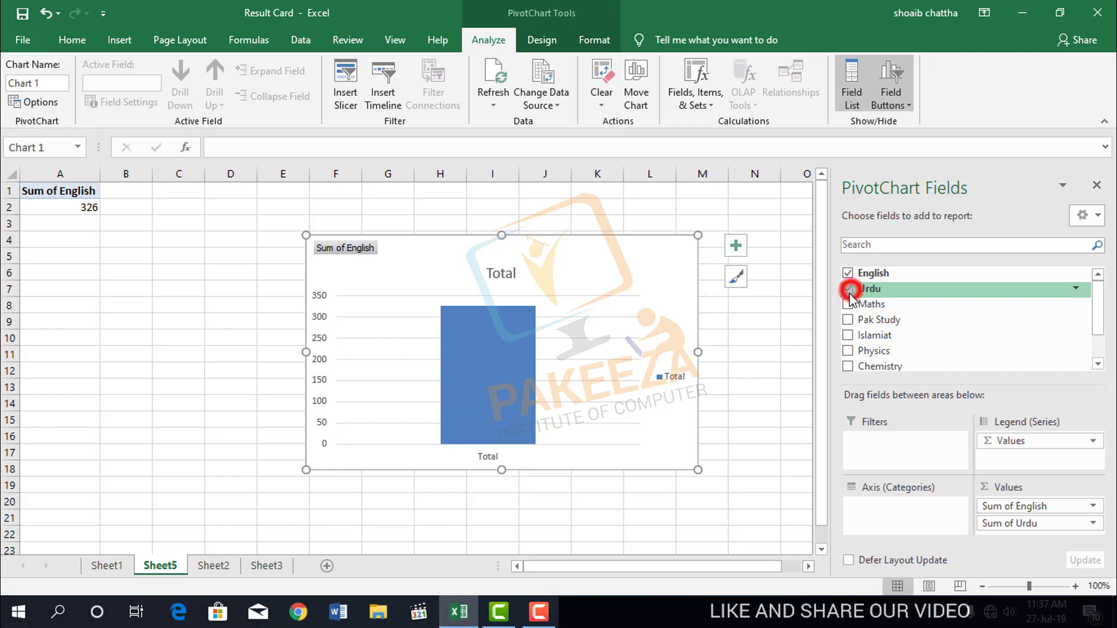
pyautogui.click(848, 304)
pyautogui.click(848, 319)
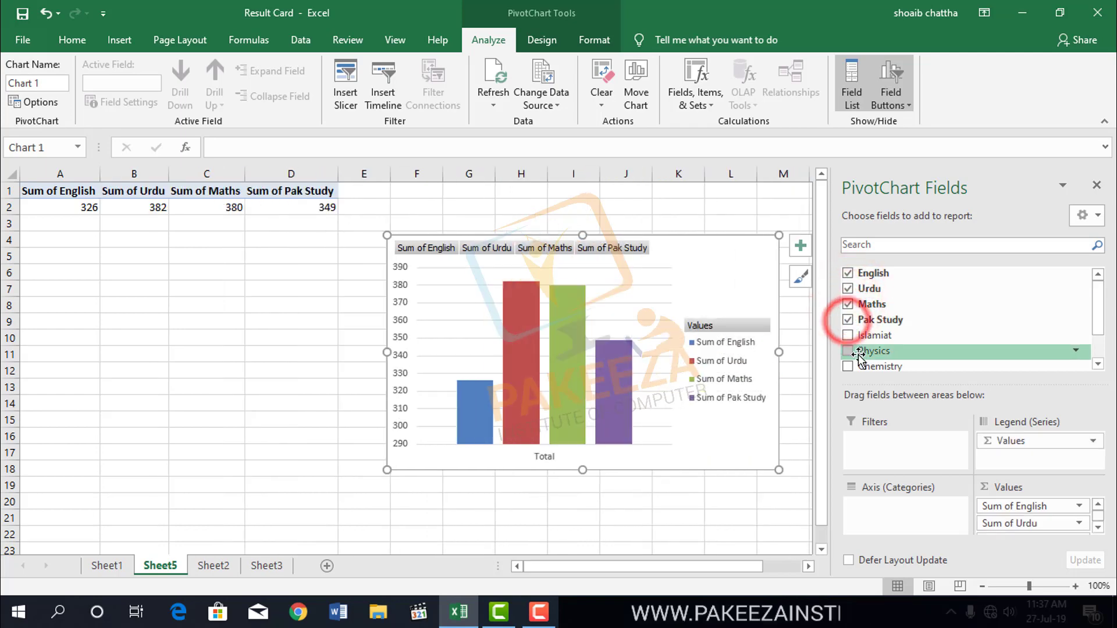
pyautogui.click(849, 353)
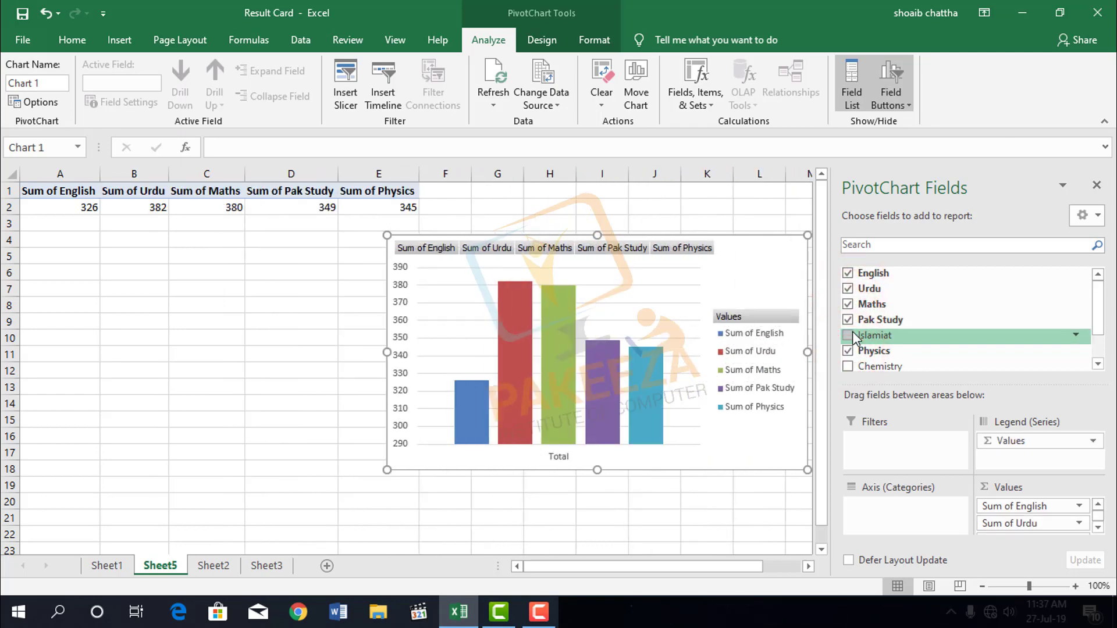
pyautogui.click(850, 336)
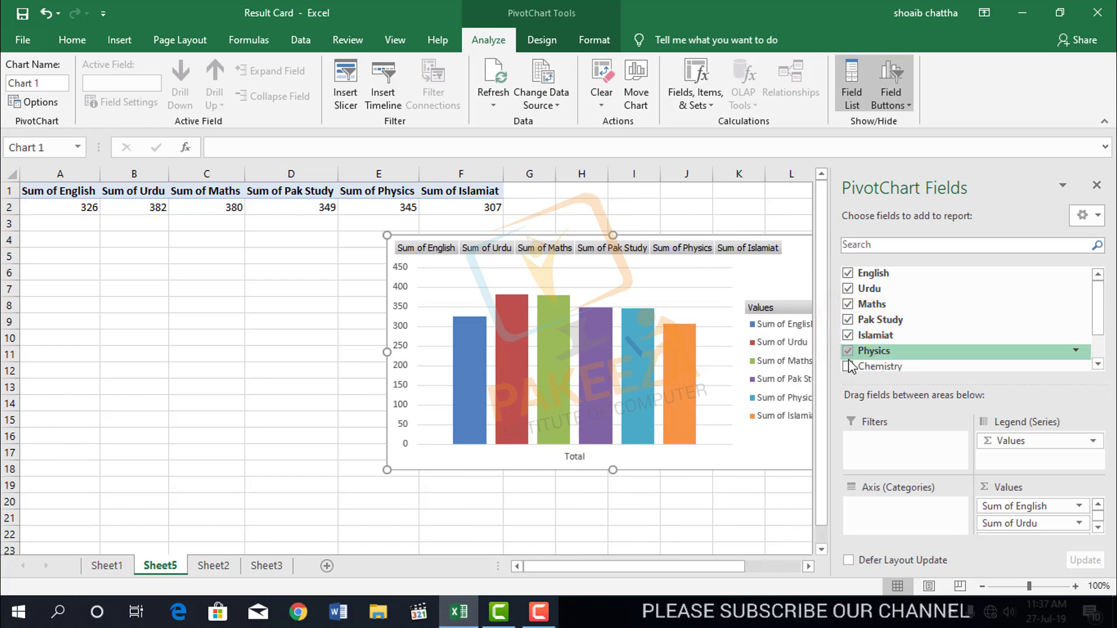
# Move the PivotChart to start around cell C5, enlarge it to about K22, and shift its plot area slightly upward.
pyautogui.scroll(-1, 879, 342)
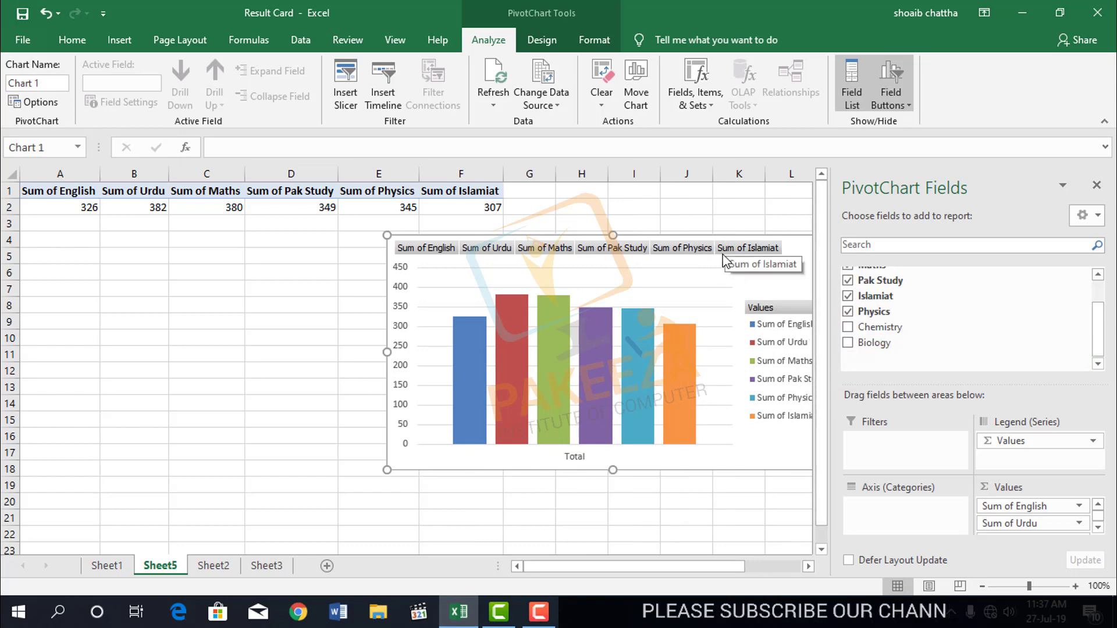
pyautogui.moveTo(721, 263); pyautogui.dragTo(557, 291)
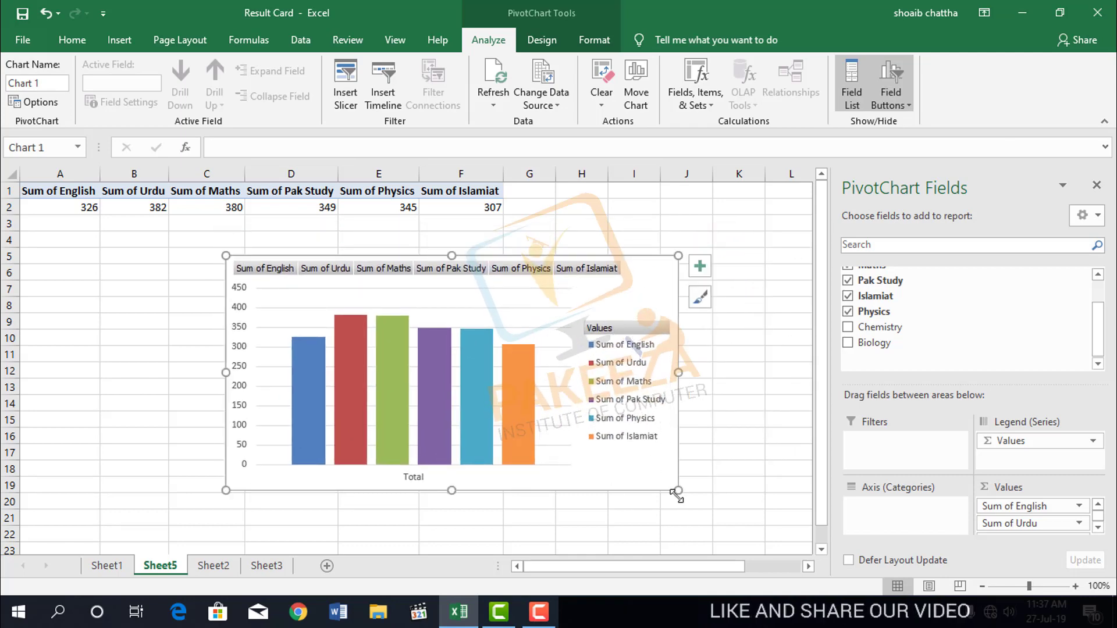
pyautogui.moveTo(678, 490); pyautogui.dragTo(745, 541)
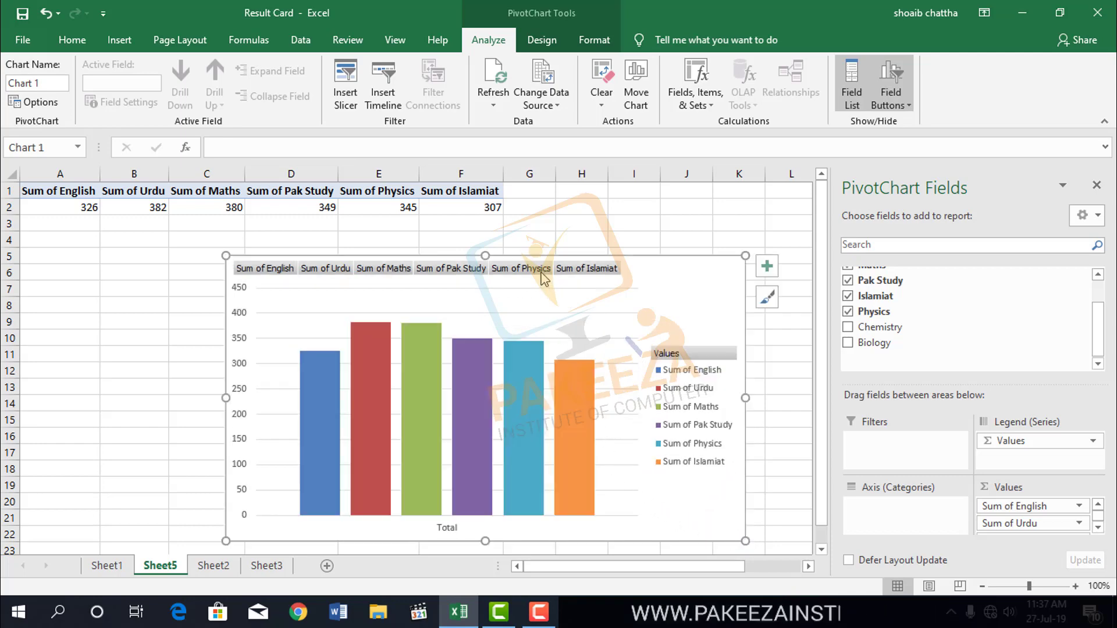
pyautogui.moveTo(541, 327); pyautogui.dragTo(551, 301)
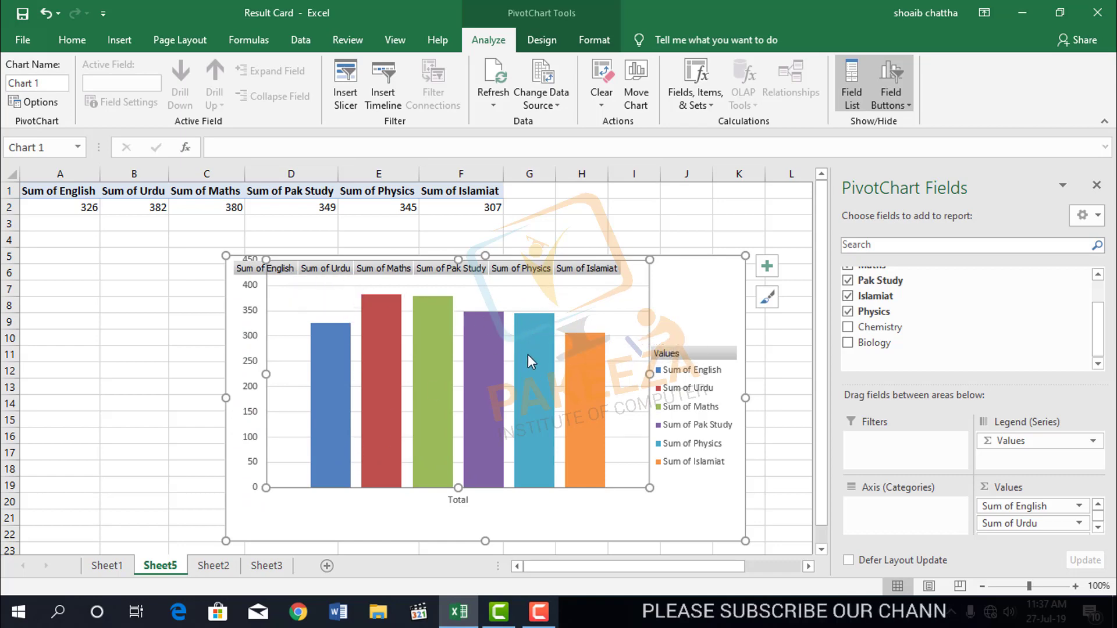
# Add the remaining Chemistry and Biology fields to the PivotChart.
pyautogui.moveTo(562, 413)
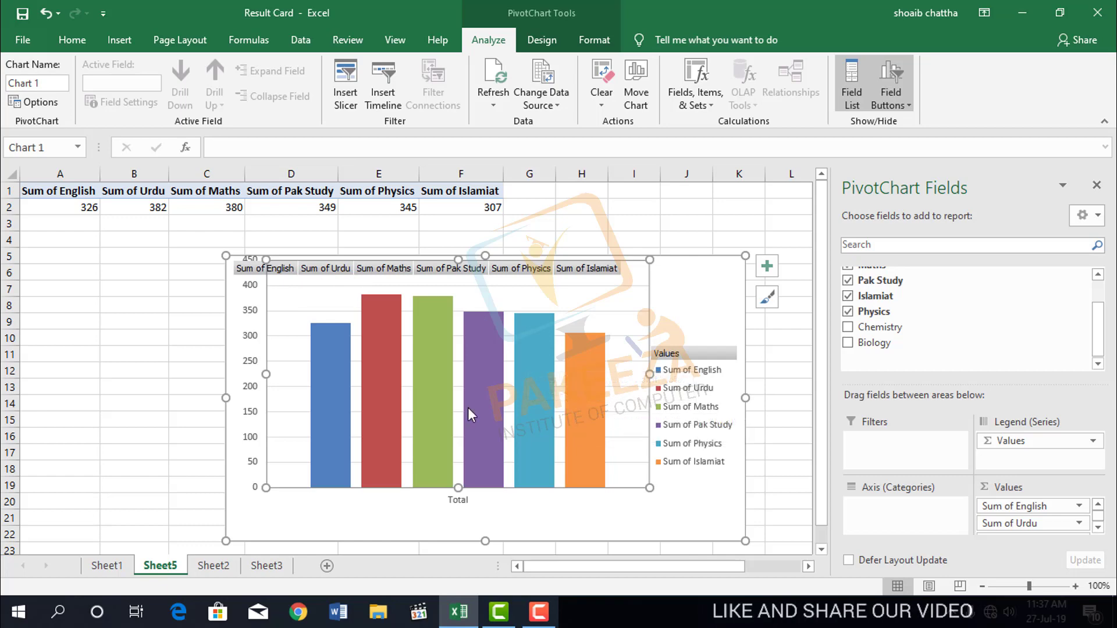
pyautogui.click(848, 327)
pyautogui.click(848, 343)
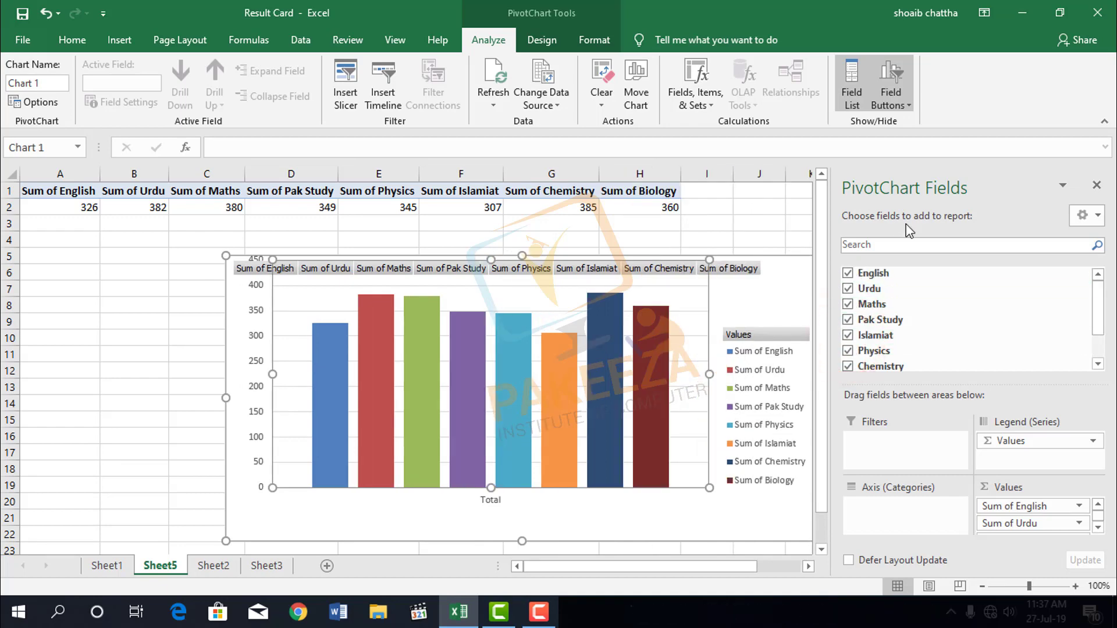
# Remove the English, Urdu, Maths, Pak Study and Islamiat fields from the PivotChart.
pyautogui.click(847, 273)
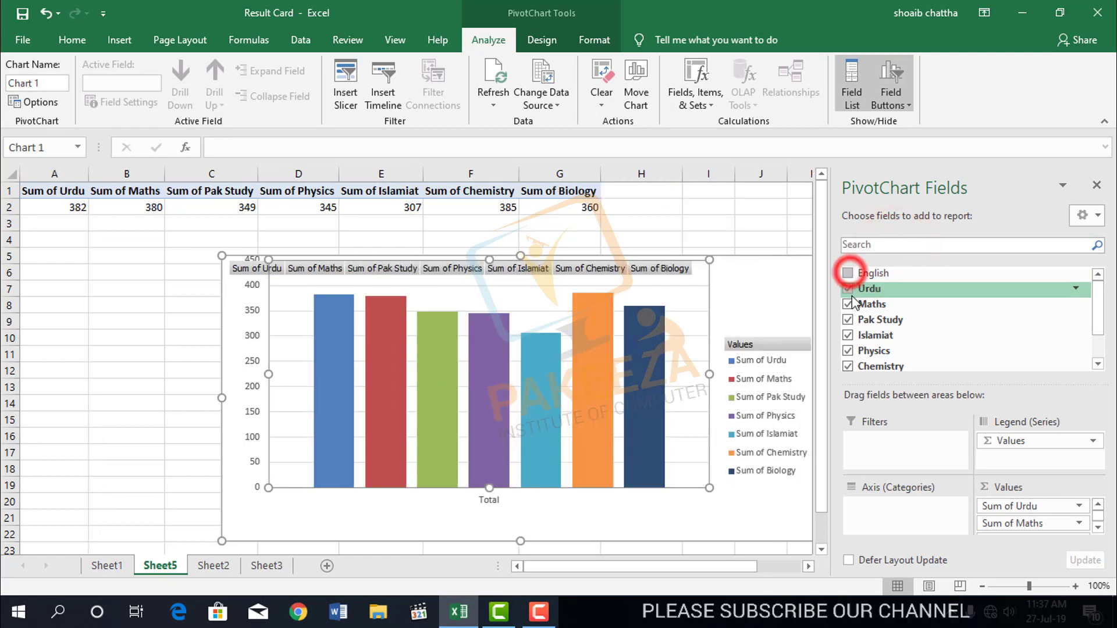
pyautogui.click(847, 289)
pyautogui.click(847, 303)
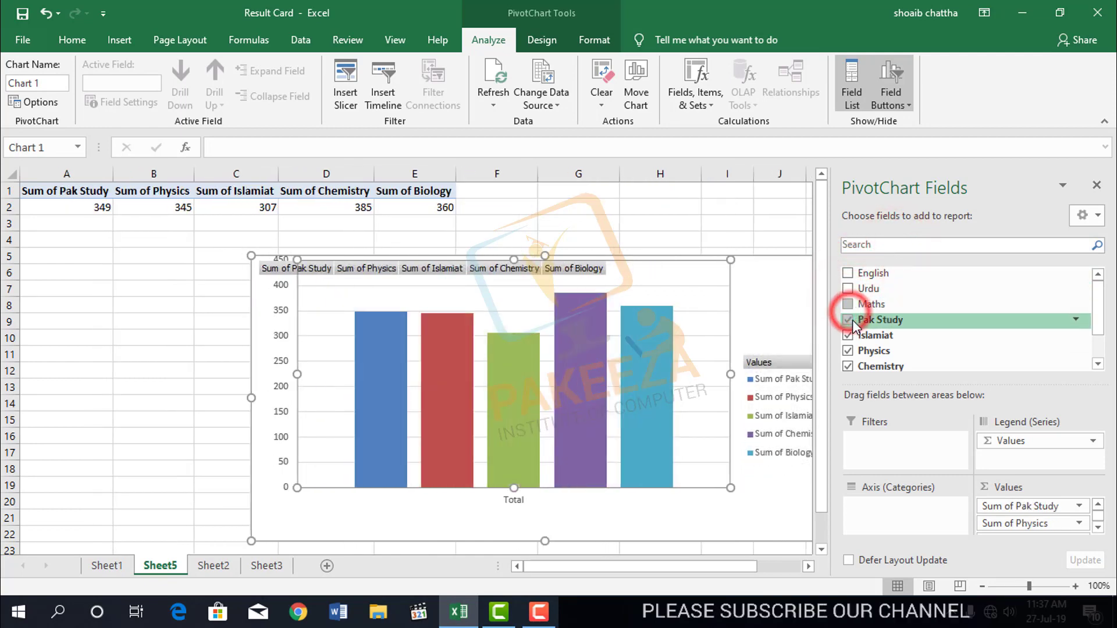
pyautogui.click(847, 319)
pyautogui.click(848, 335)
pyautogui.doubleClick(848, 351)
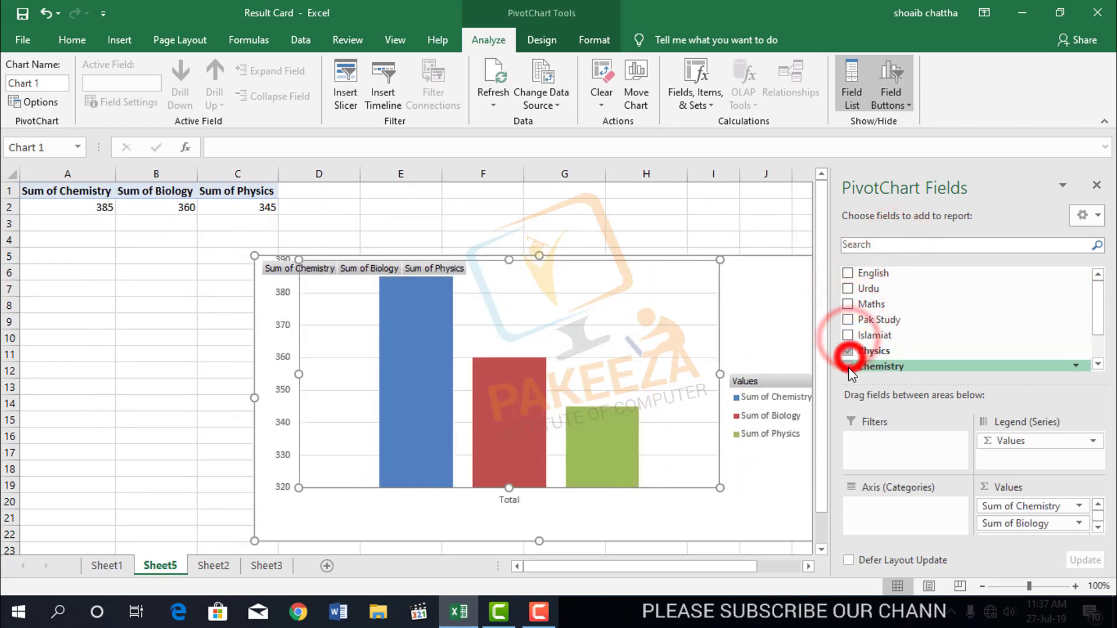
# Remove the remaining Chemistry, Physics and Biology fields to empty the PivotChart.
pyautogui.click(848, 367)
pyautogui.scroll(-1, 881, 340)
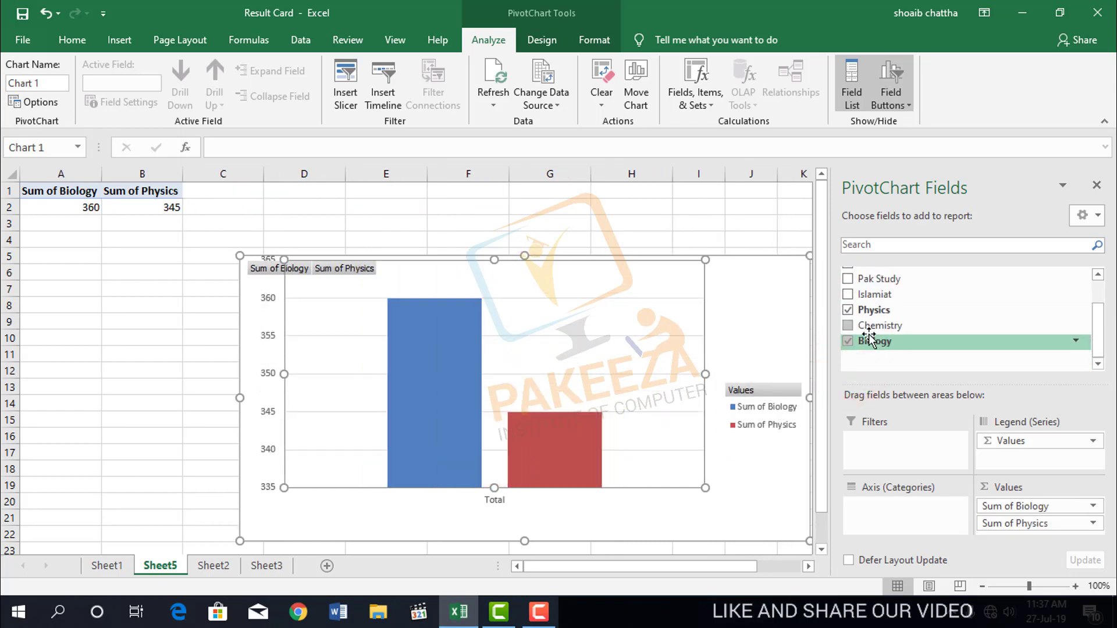
pyautogui.click(848, 310)
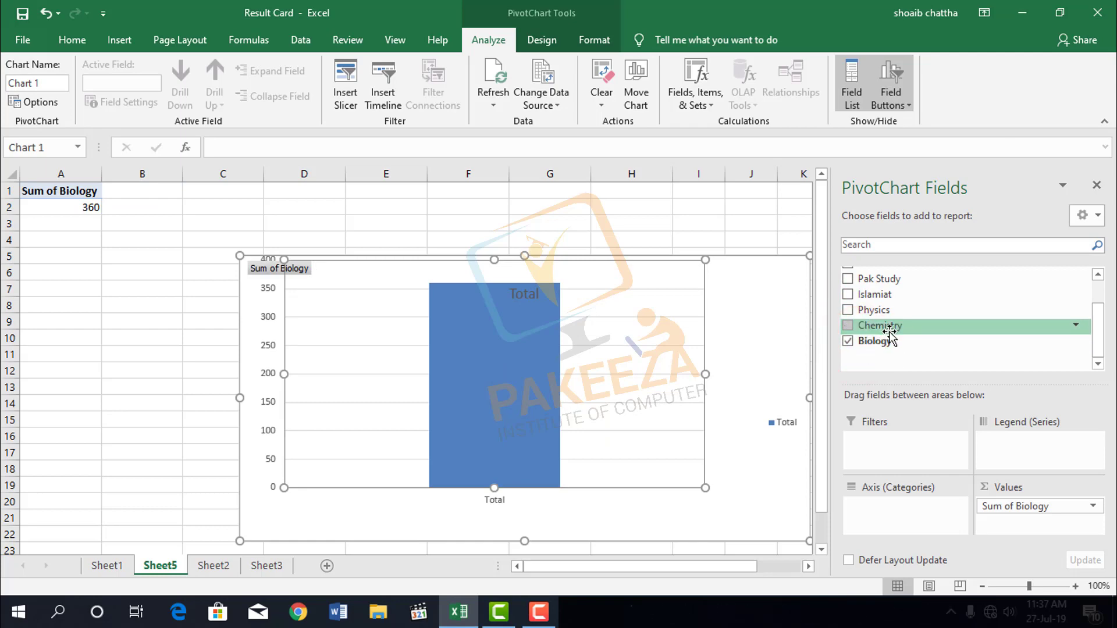
pyautogui.scroll(1, 889, 329)
pyautogui.scroll(-1, 890, 329)
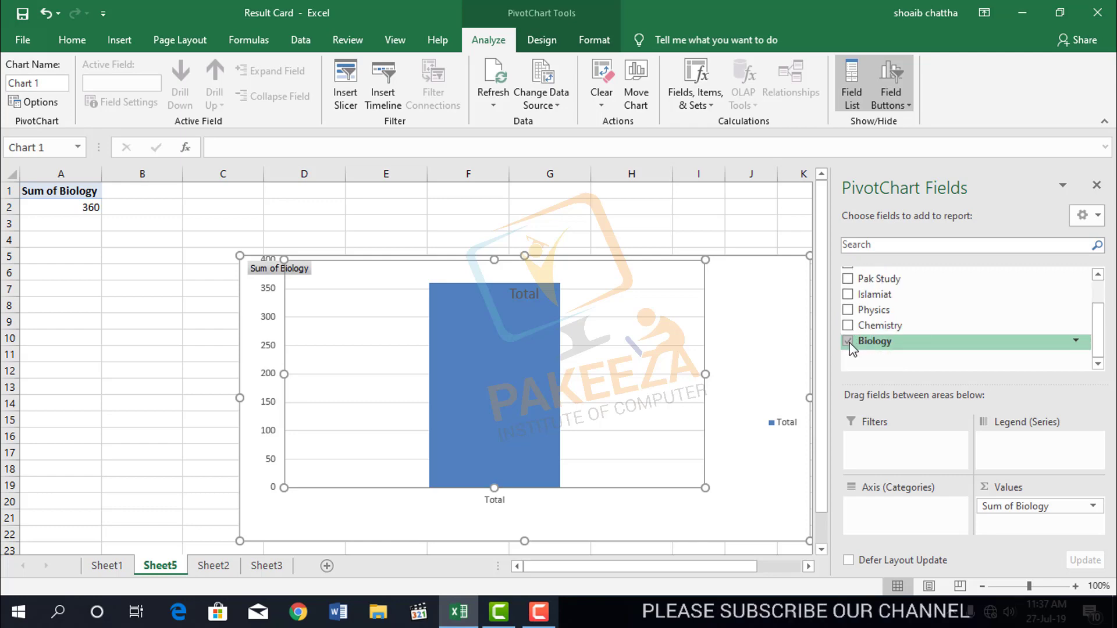
pyautogui.click(848, 342)
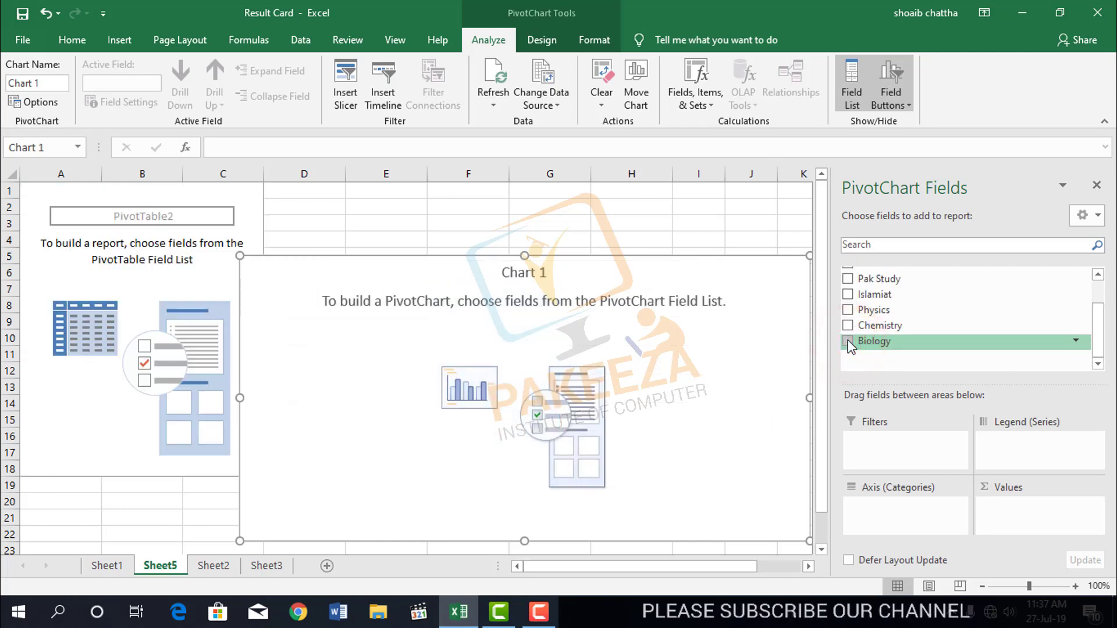
# Add the Chemistry, Islamiat, Pak Study and Urdu fields to the empty PivotChart.
pyautogui.click(849, 326)
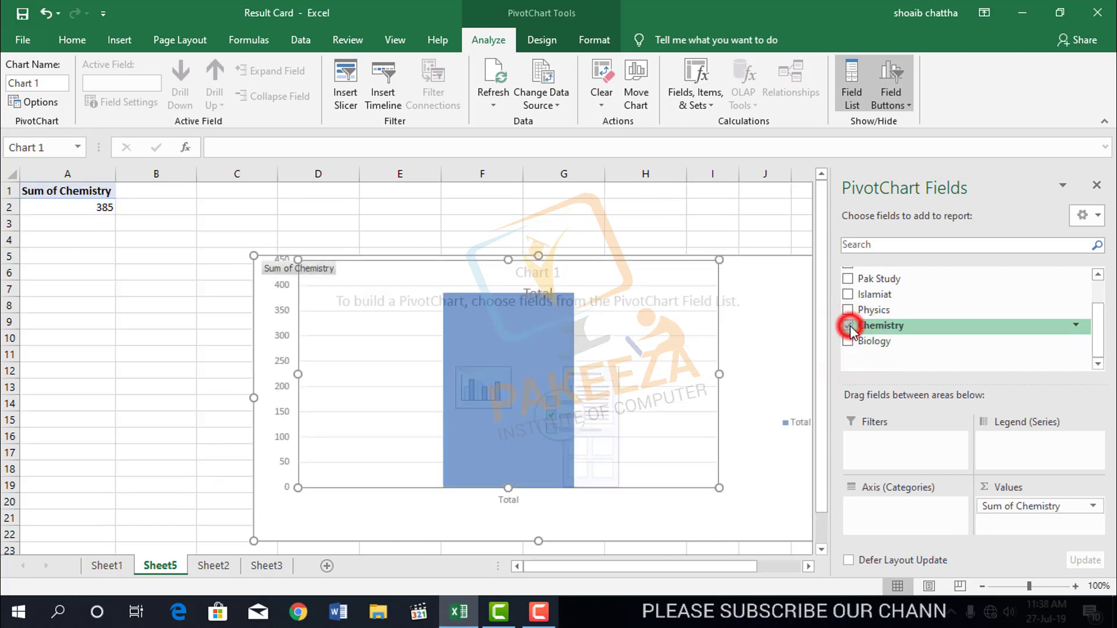
pyautogui.click(848, 294)
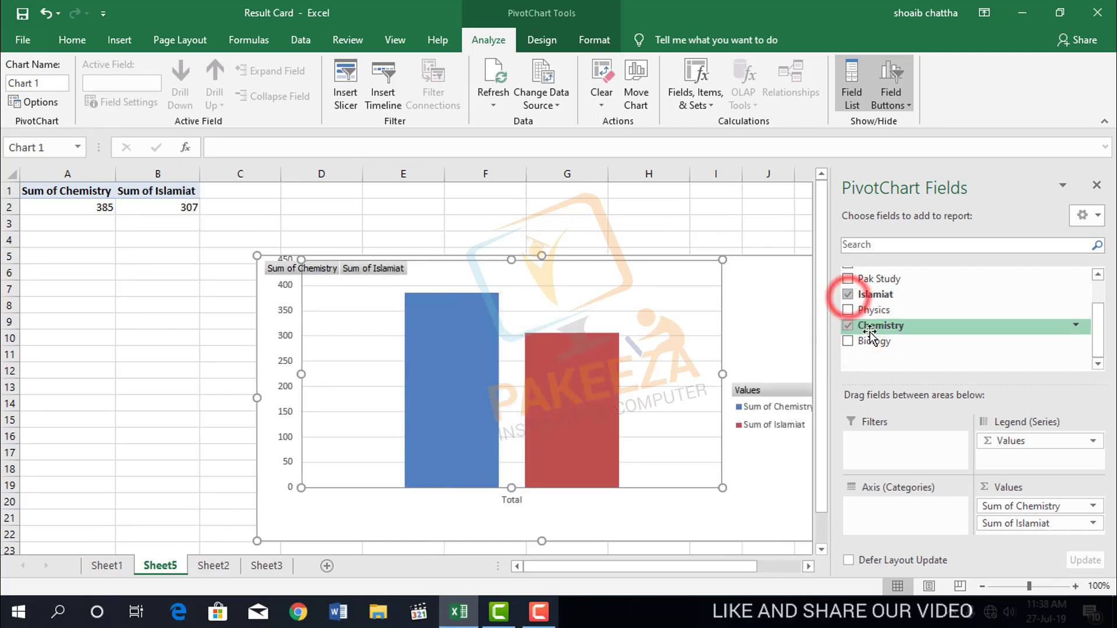
pyautogui.click(848, 280)
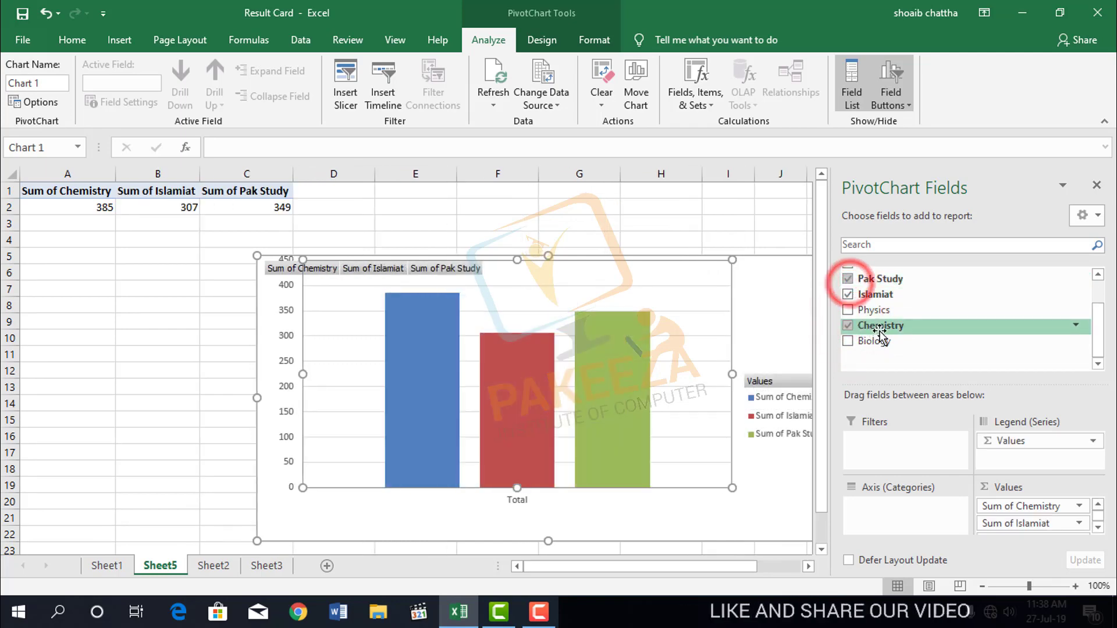
pyautogui.scroll(1, 879, 332)
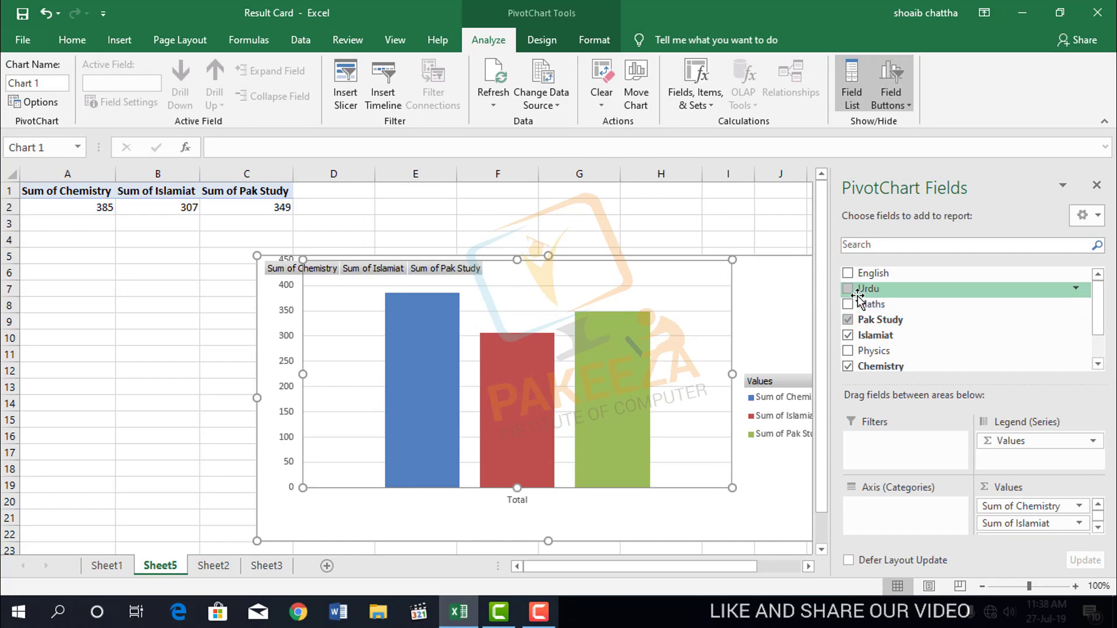
pyautogui.click(849, 289)
# Open and dismiss the chart area's formatting options, and hide the PivotChart field list.
pyautogui.click(622, 340)
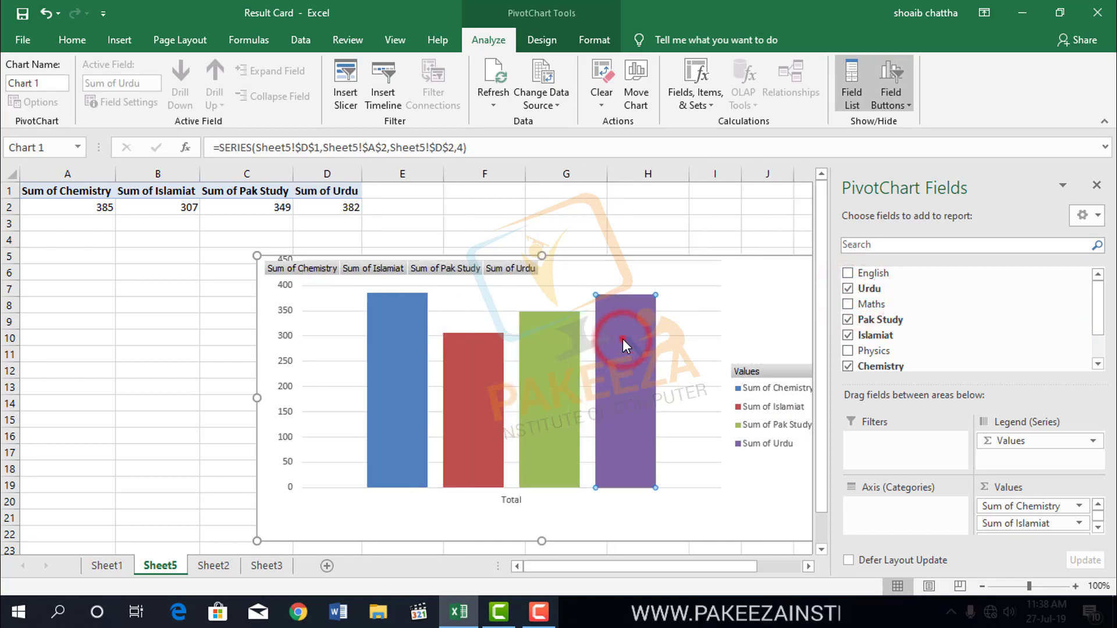
pyautogui.click(580, 256)
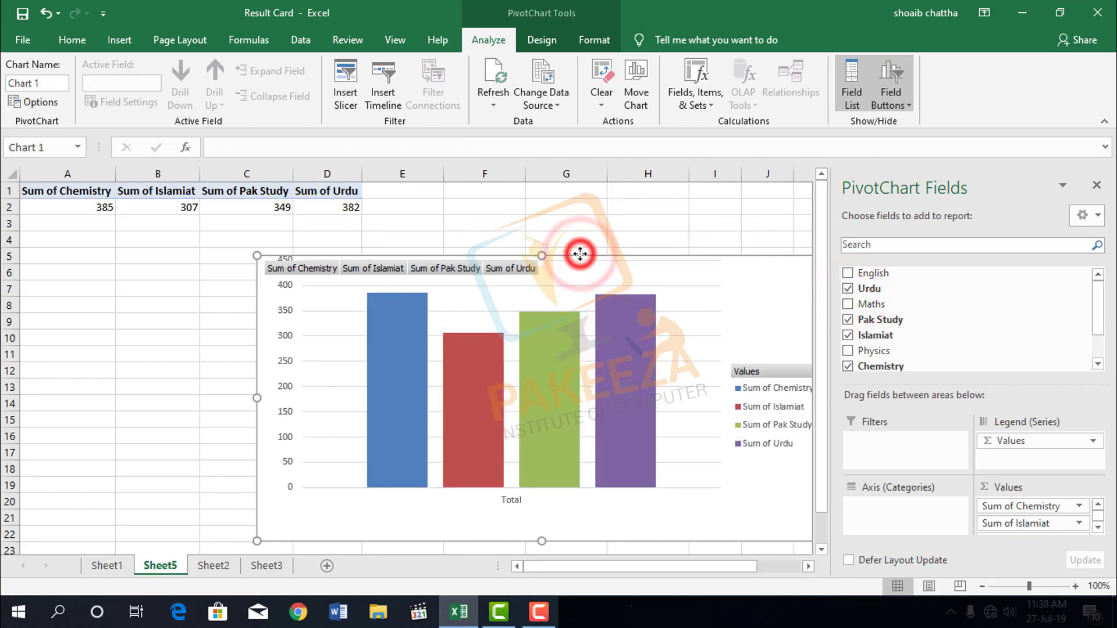
pyautogui.doubleClick(580, 256)
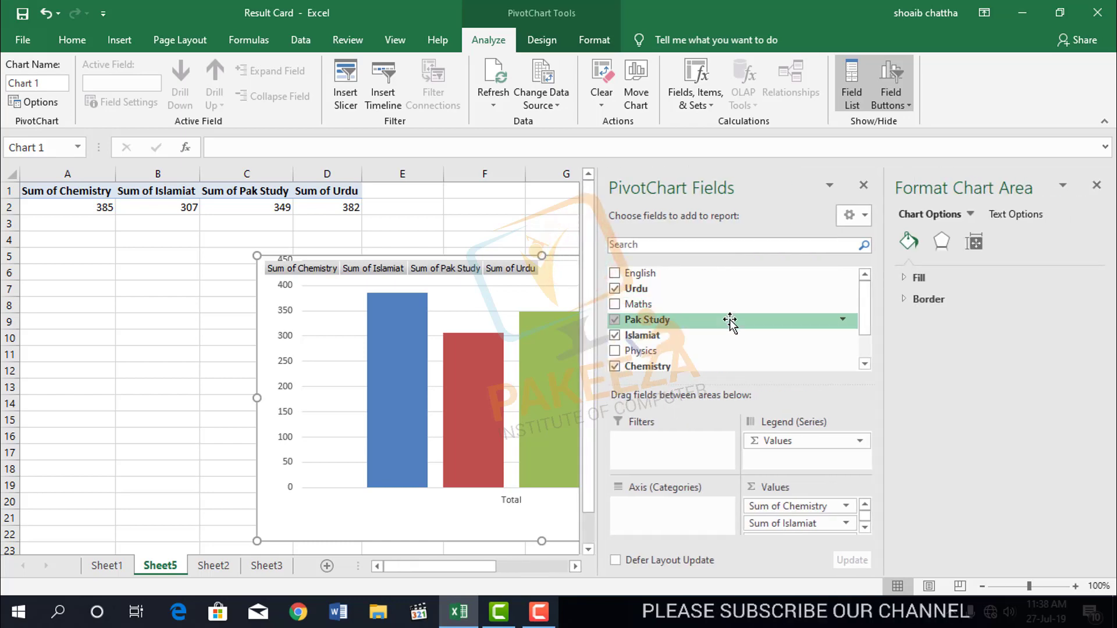
pyautogui.click(1098, 188)
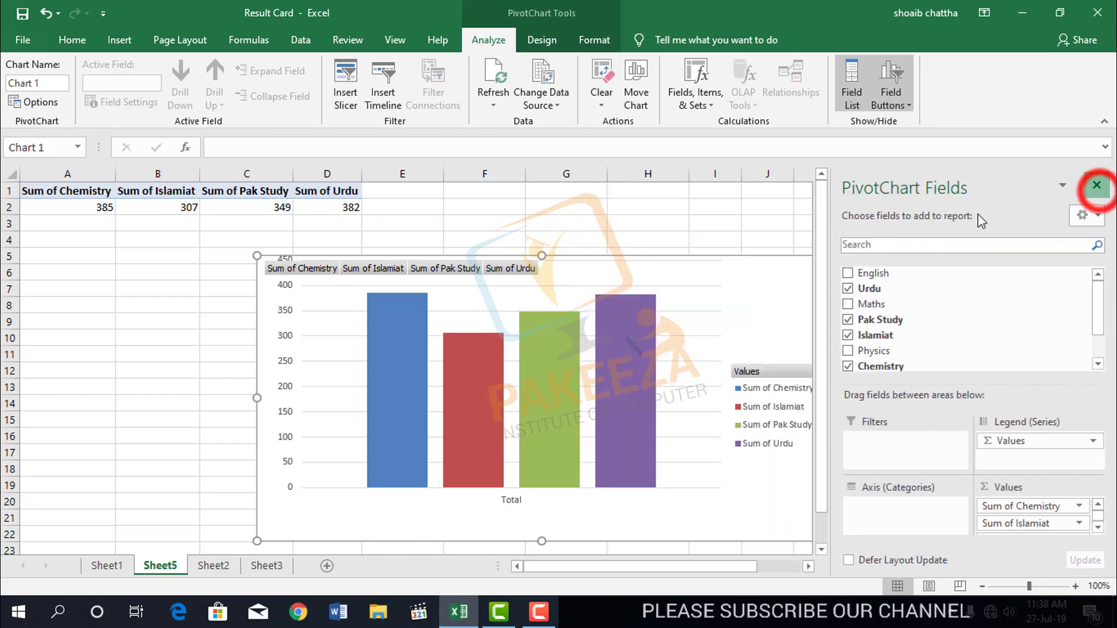
pyautogui.click(1098, 187)
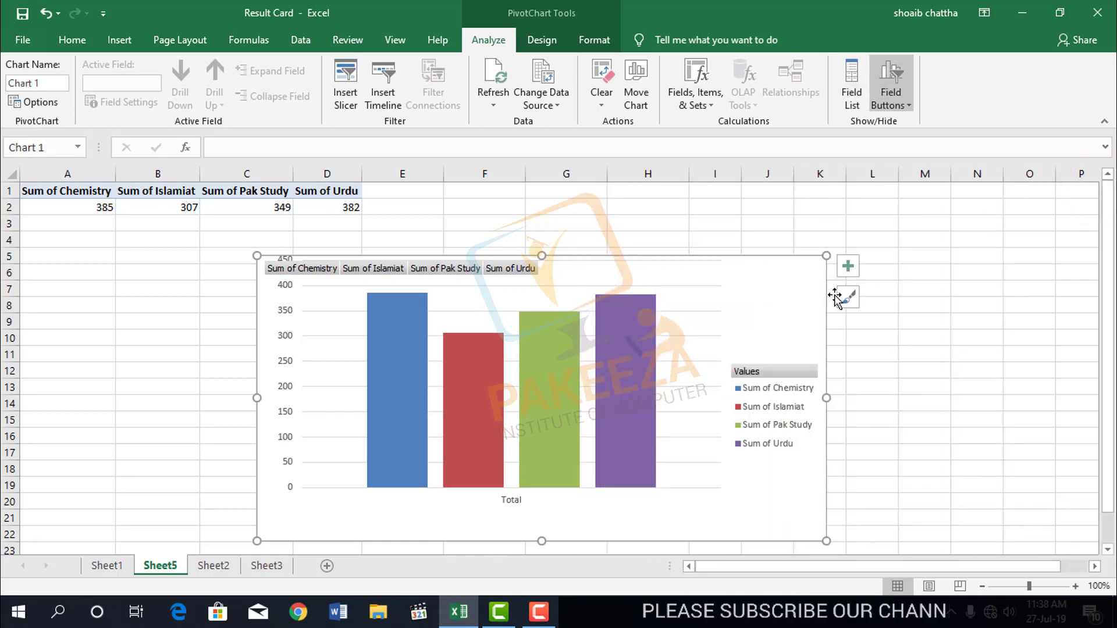
pyautogui.doubleClick(790, 297)
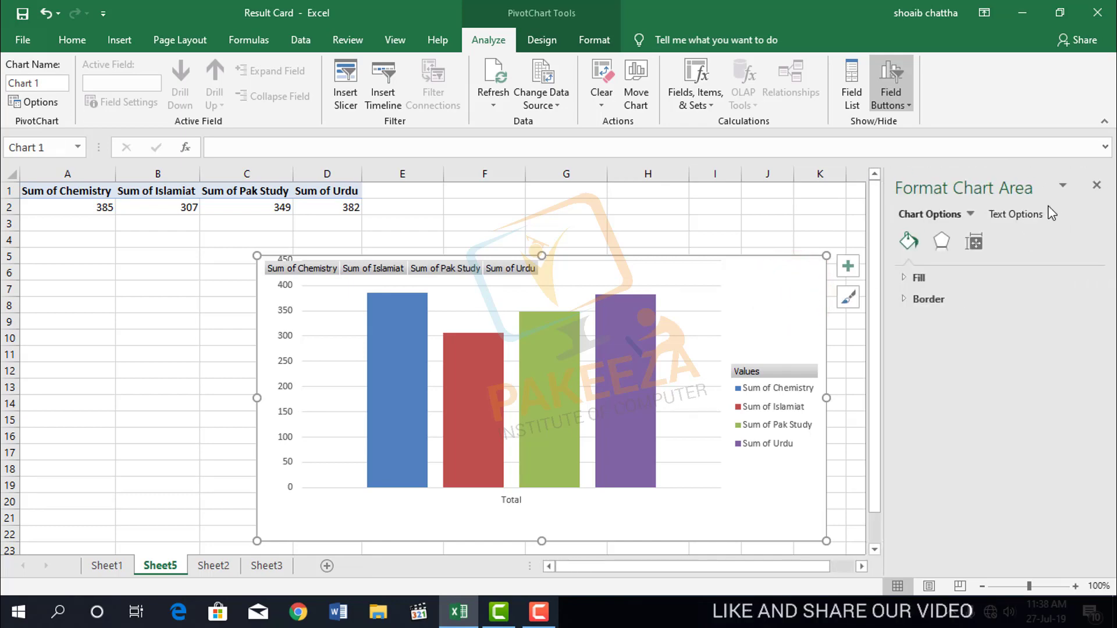
pyautogui.click(1096, 186)
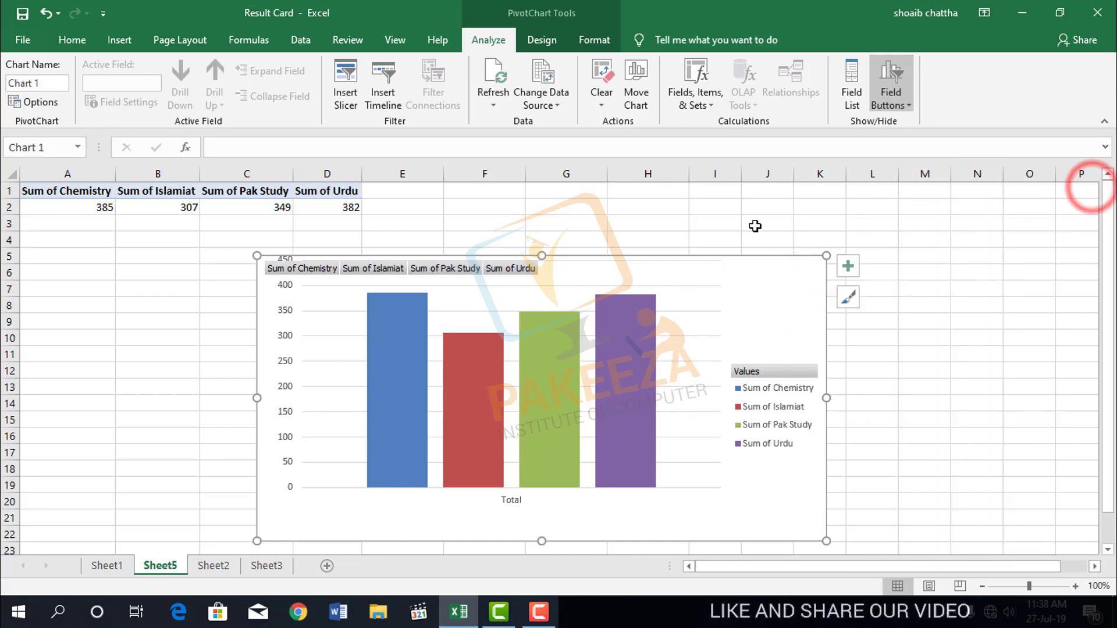
pyautogui.click(753, 211)
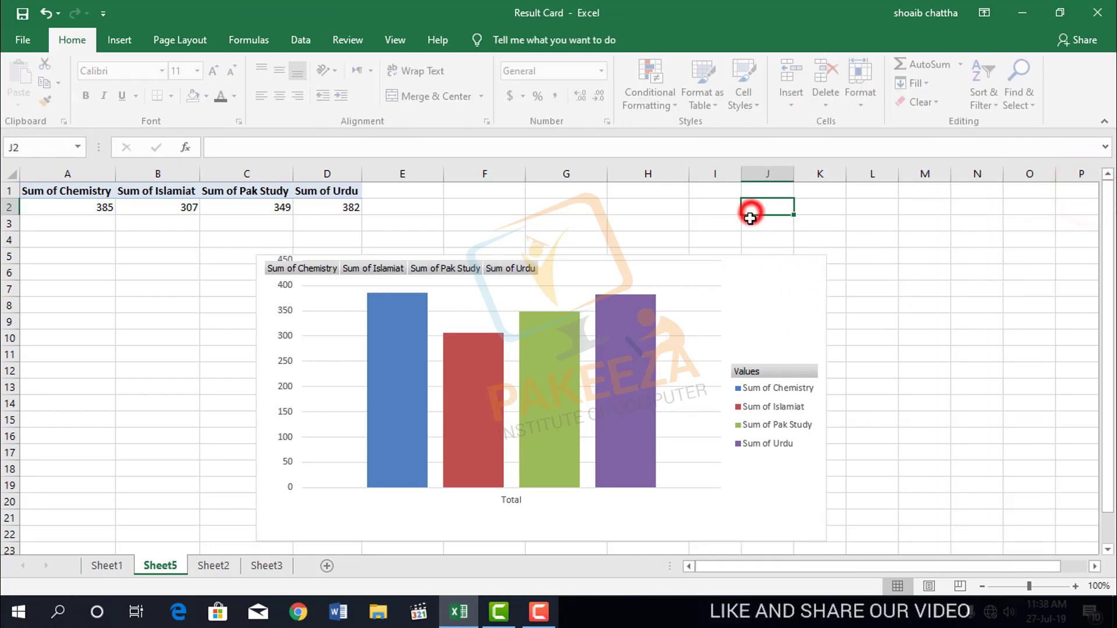
pyautogui.click(238, 196)
pyautogui.click(248, 227)
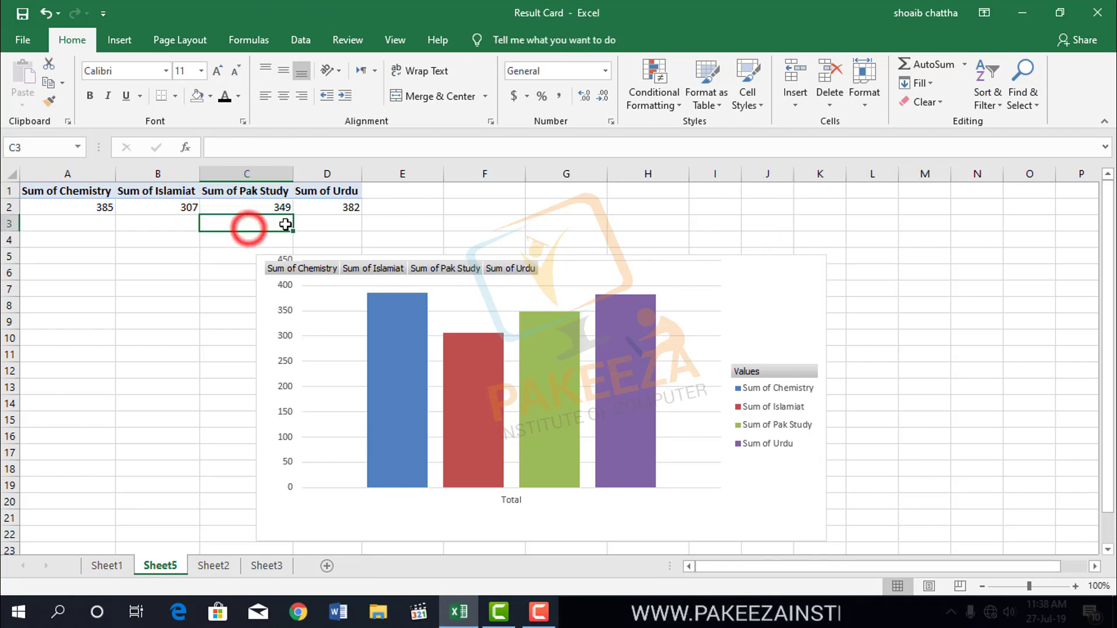
pyautogui.click(295, 207)
pyautogui.click(357, 282)
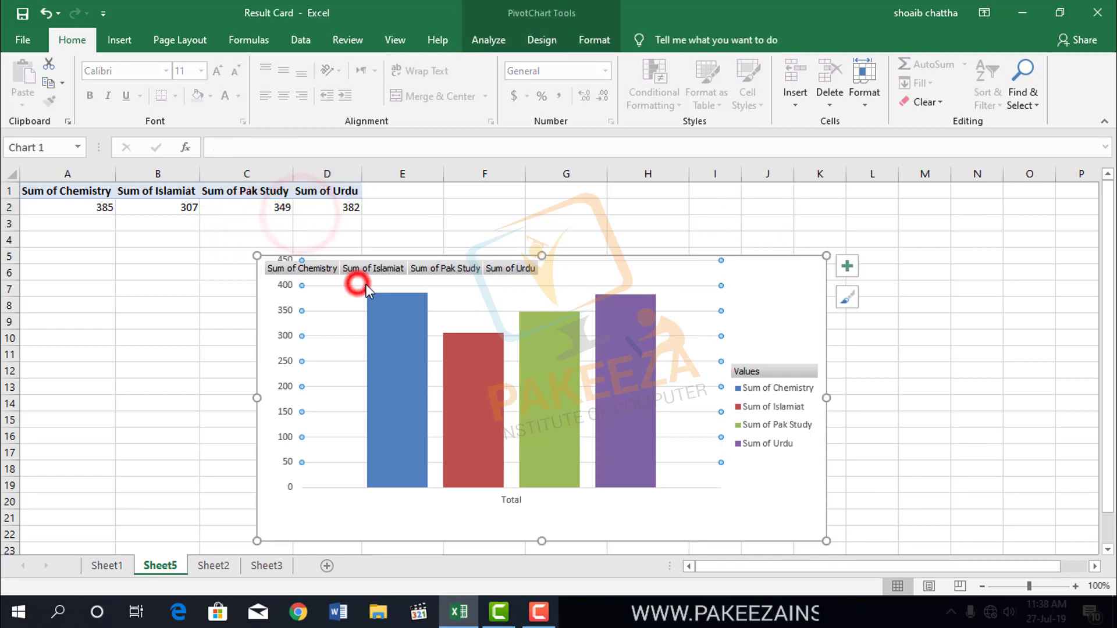
pyautogui.click(396, 275)
pyautogui.click(428, 268)
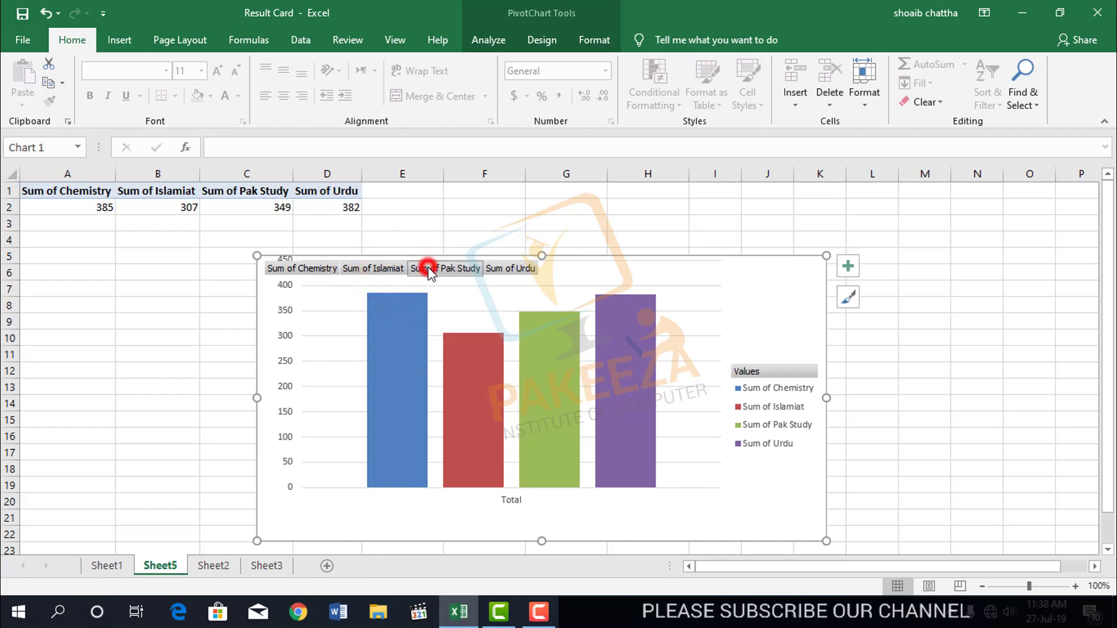
pyautogui.click(421, 322)
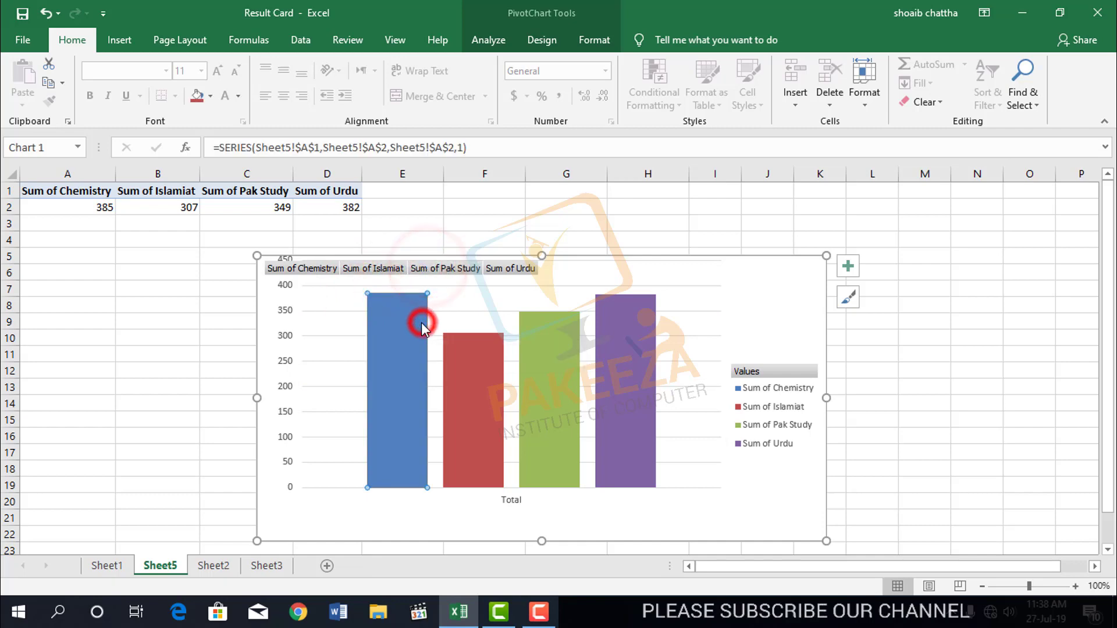
pyautogui.click(406, 361)
pyautogui.click(428, 291)
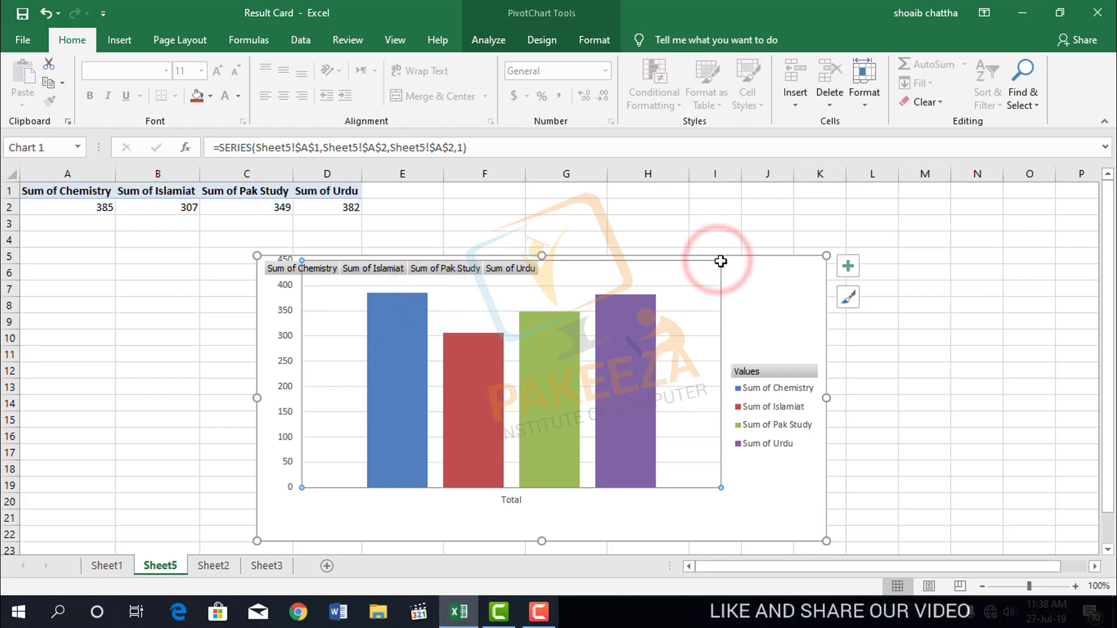
# Open the formatting options of the Urdu column and set series overlap to -44% and gap width to 221%.
pyautogui.click(630, 330)
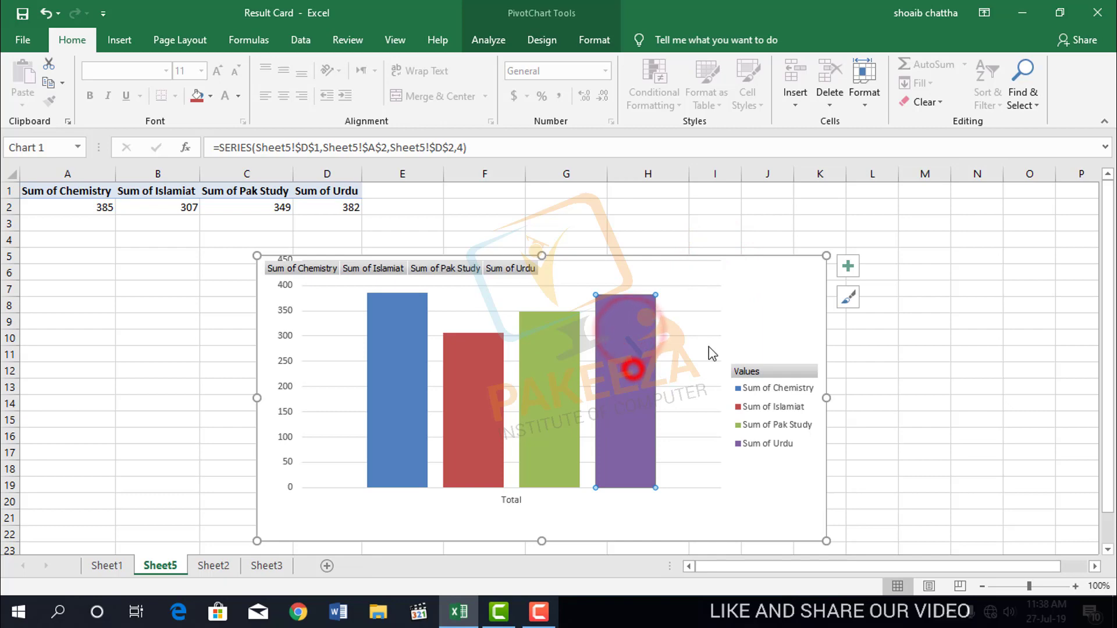
pyautogui.doubleClick(623, 335)
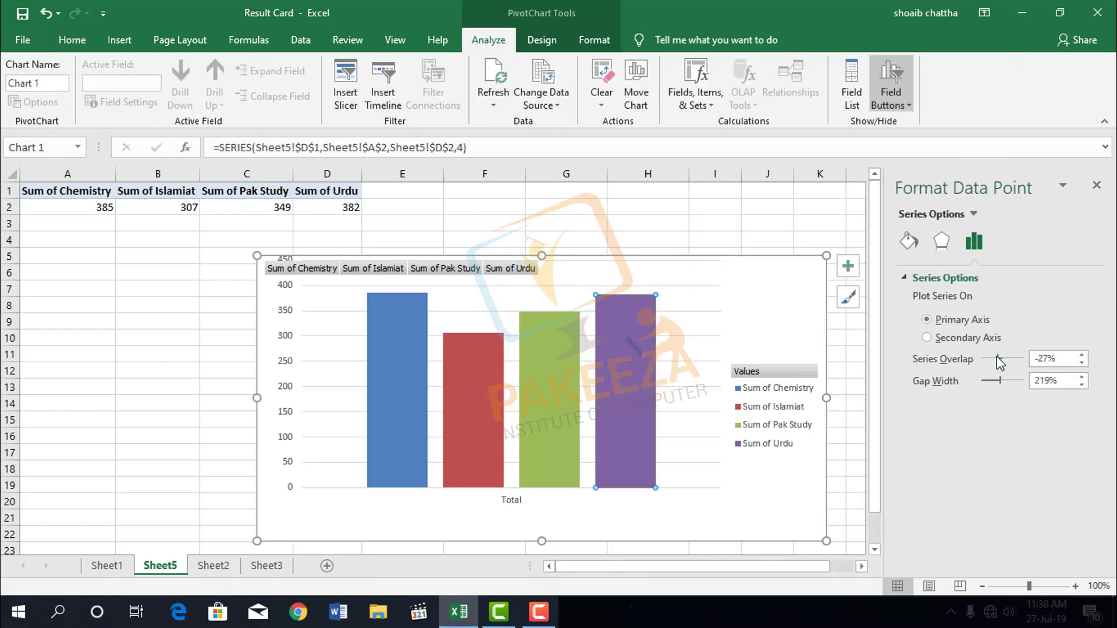
pyautogui.moveTo(1000, 359); pyautogui.dragTo(1007, 383)
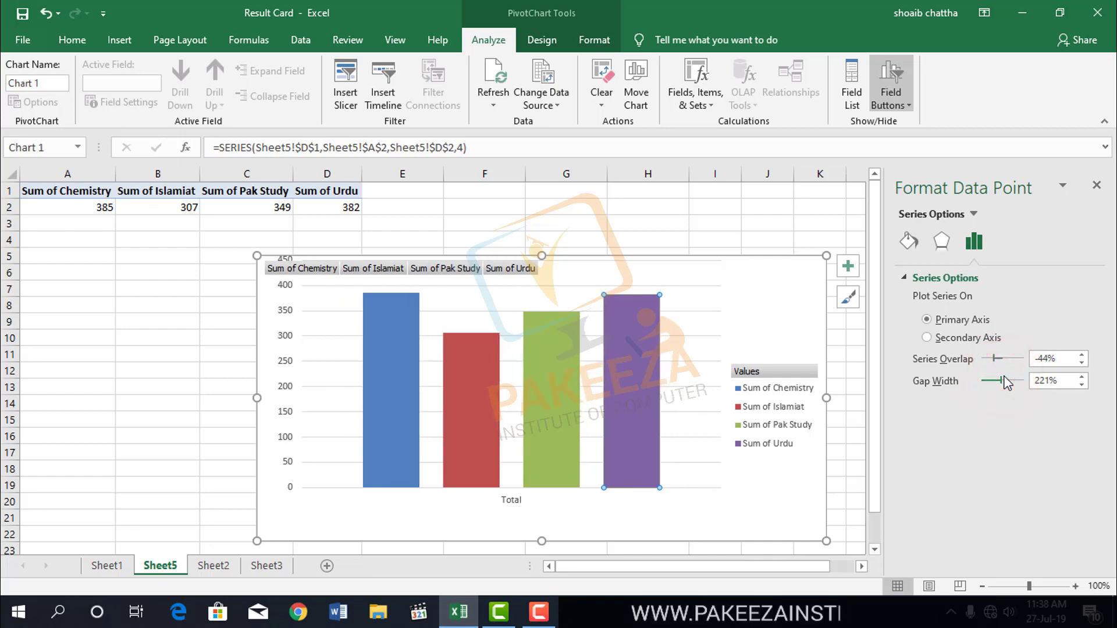
# Try the Urdu series on the secondary axis with -34% series overlap and 320% gap width, and return it to the primary axis.
pyautogui.click(933, 343)
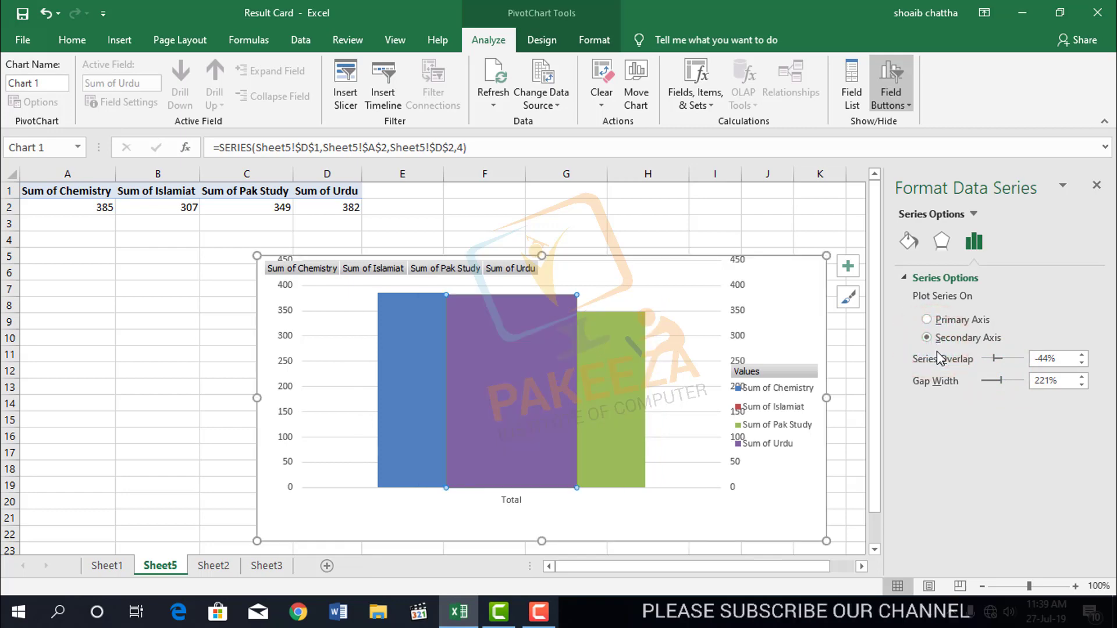
pyautogui.click(1007, 361)
pyautogui.moveTo(1005, 382)
pyautogui.mouseDown()
pyautogui.moveTo(989, 378)
pyautogui.moveTo(1021, 379)
pyautogui.mouseUp()
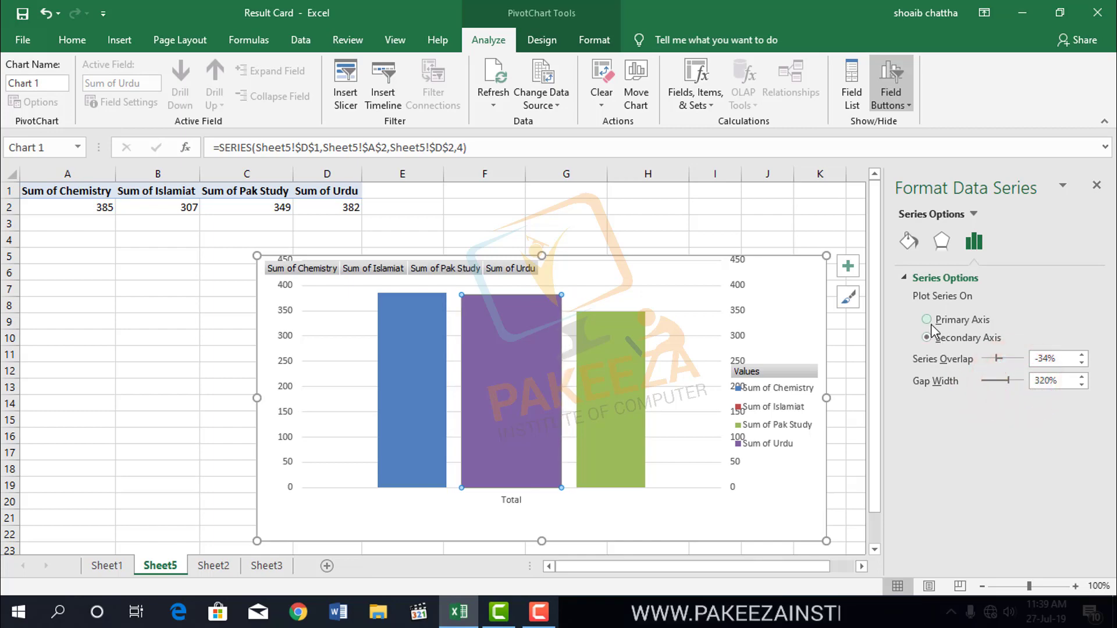
pyautogui.click(933, 323)
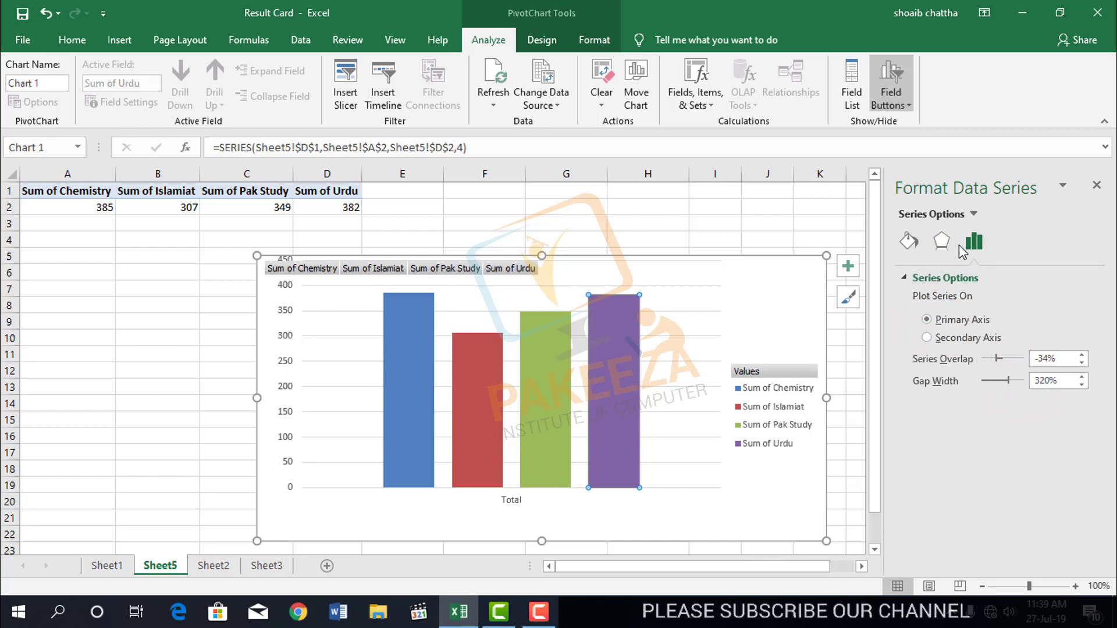
# Give the horizontal category axis a shadow with 1% transparency, 100% size, 4 pt blur, 100° angle and 6 pt distance.
pyautogui.click(977, 243)
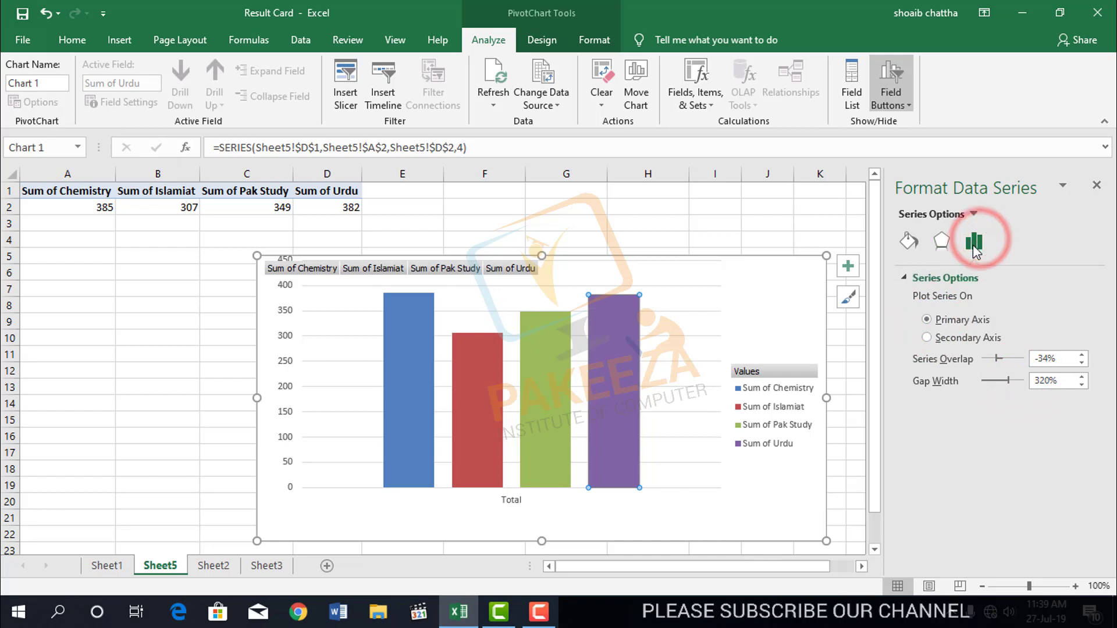
pyautogui.click(974, 244)
pyautogui.click(972, 216)
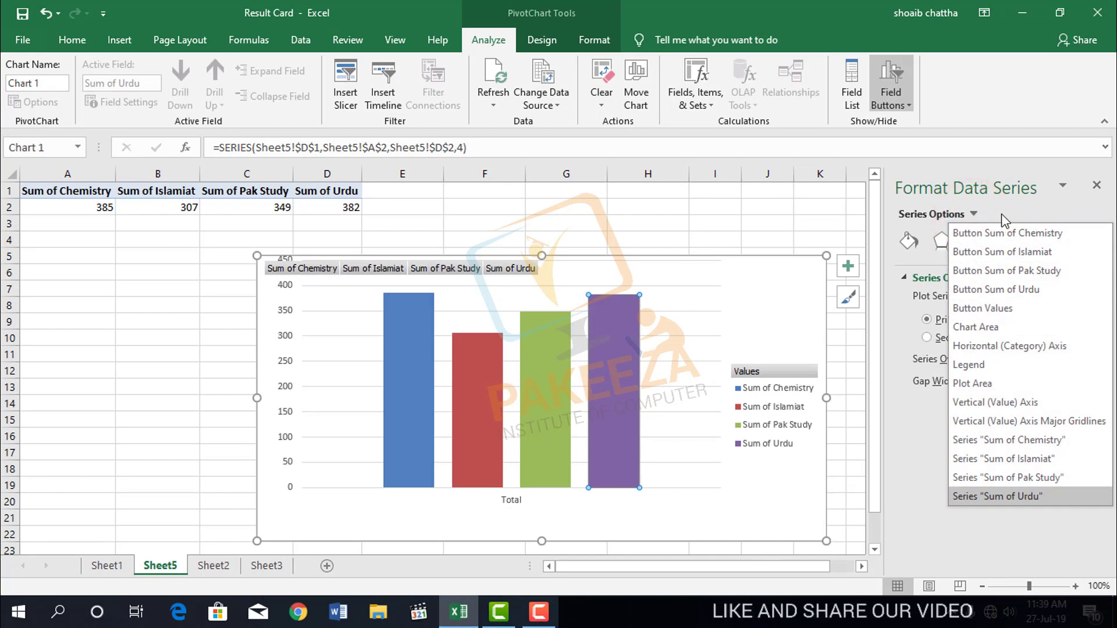
pyautogui.click(983, 346)
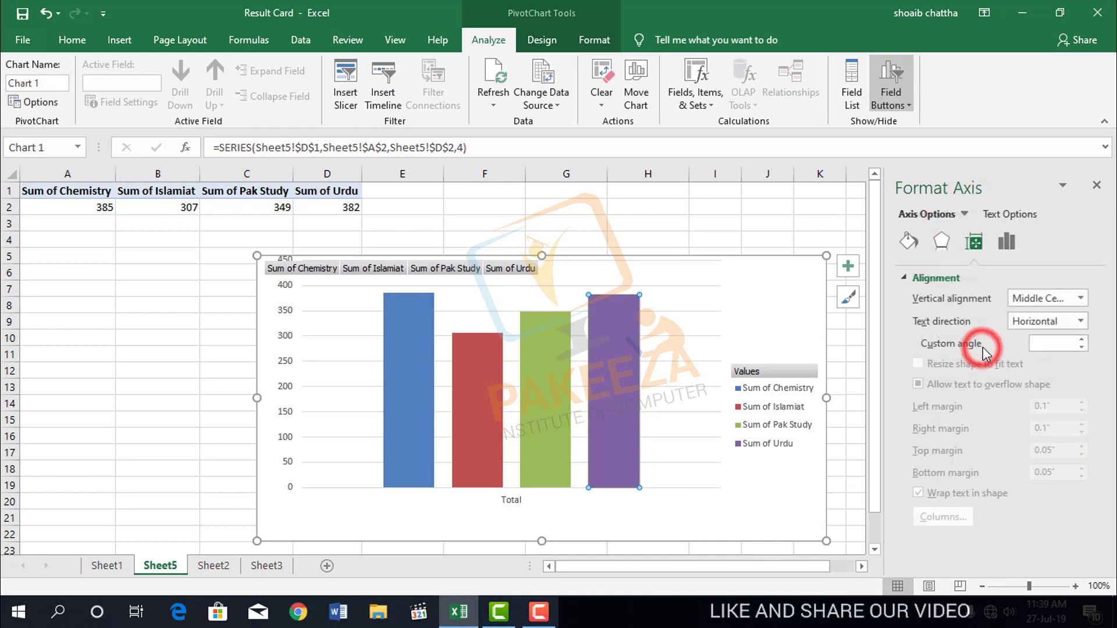
pyautogui.click(938, 243)
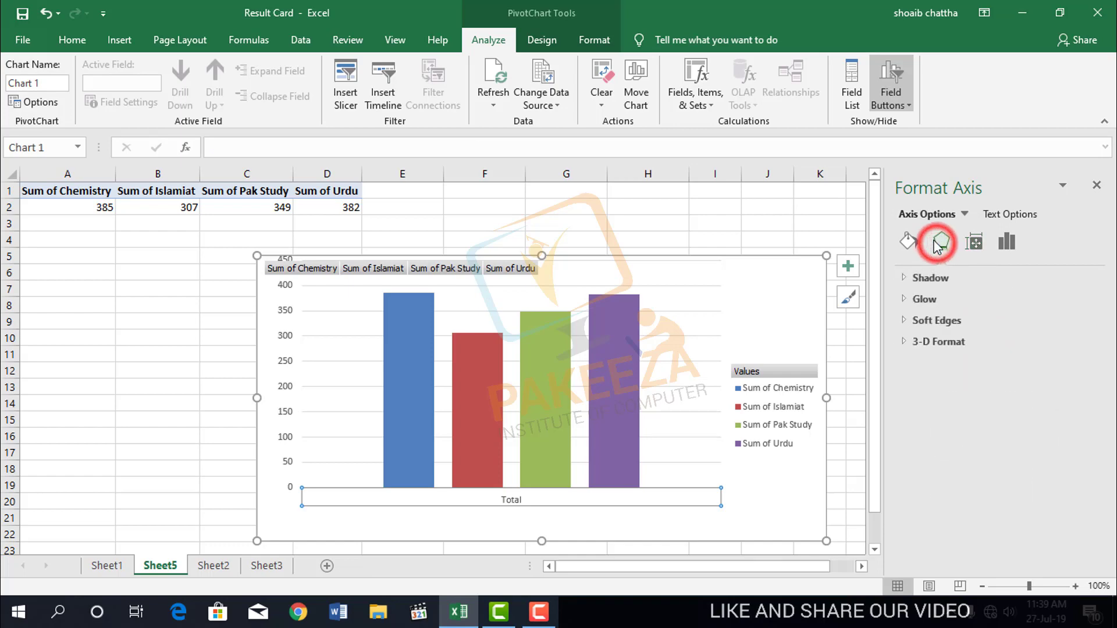
pyautogui.click(904, 276)
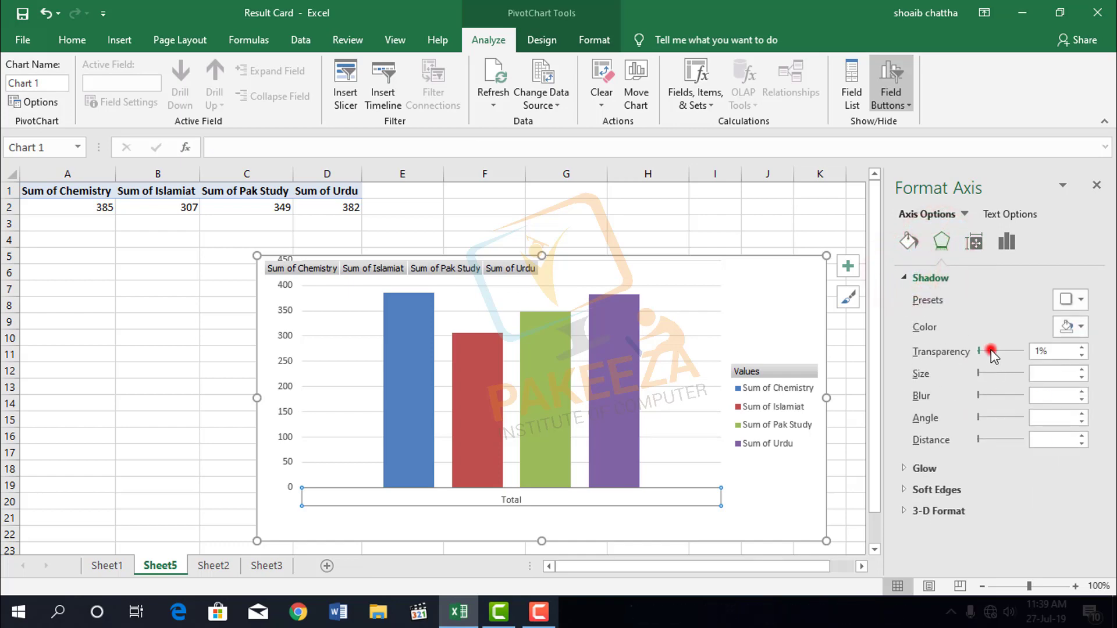
pyautogui.click(990, 352)
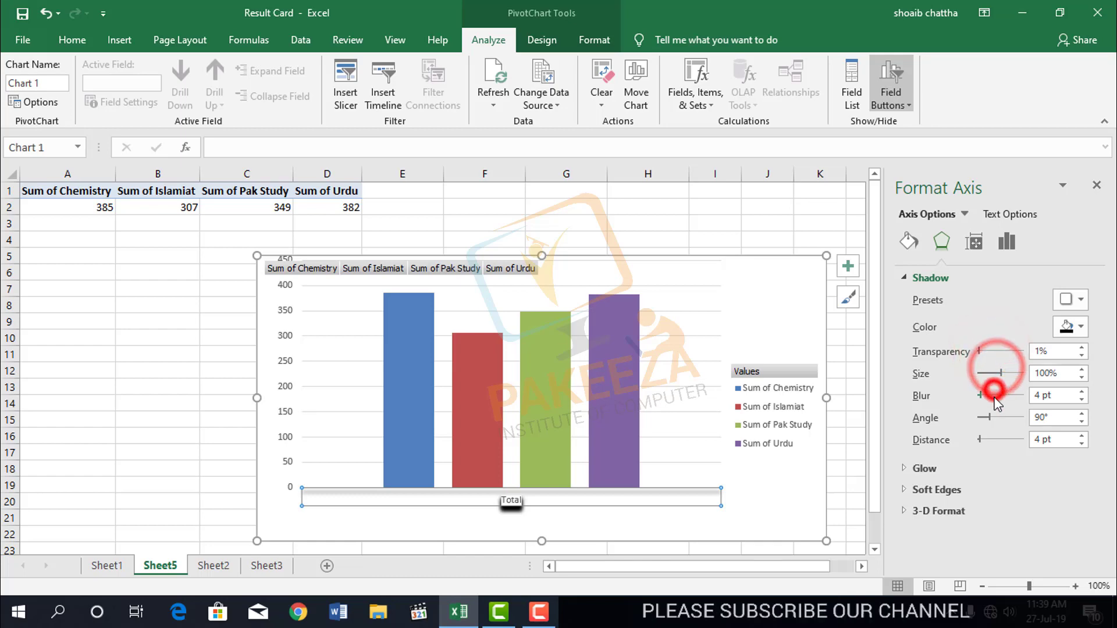
pyautogui.click(1000, 417)
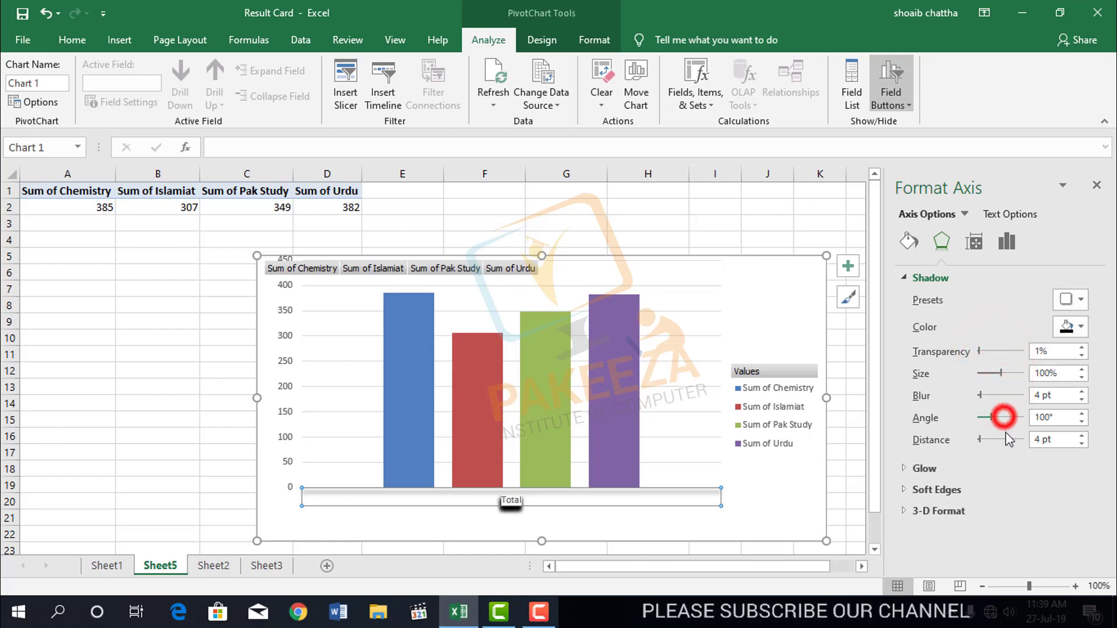
pyautogui.click(994, 440)
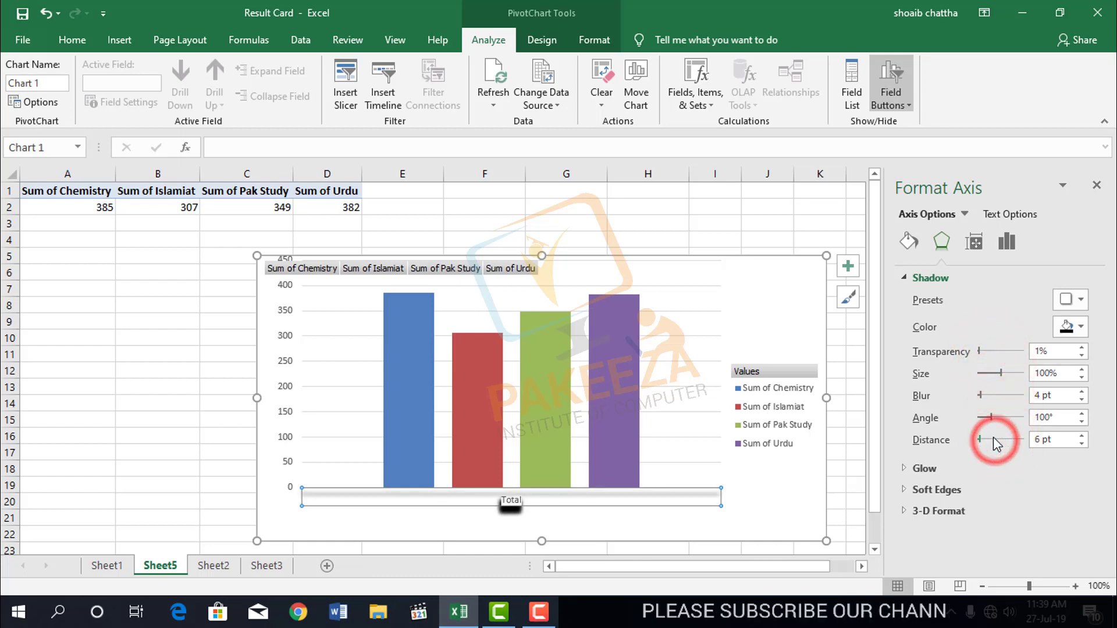
# Apply a solid line and a solid fill to the horizontal category axis and close its formatting options.
pyautogui.click(909, 241)
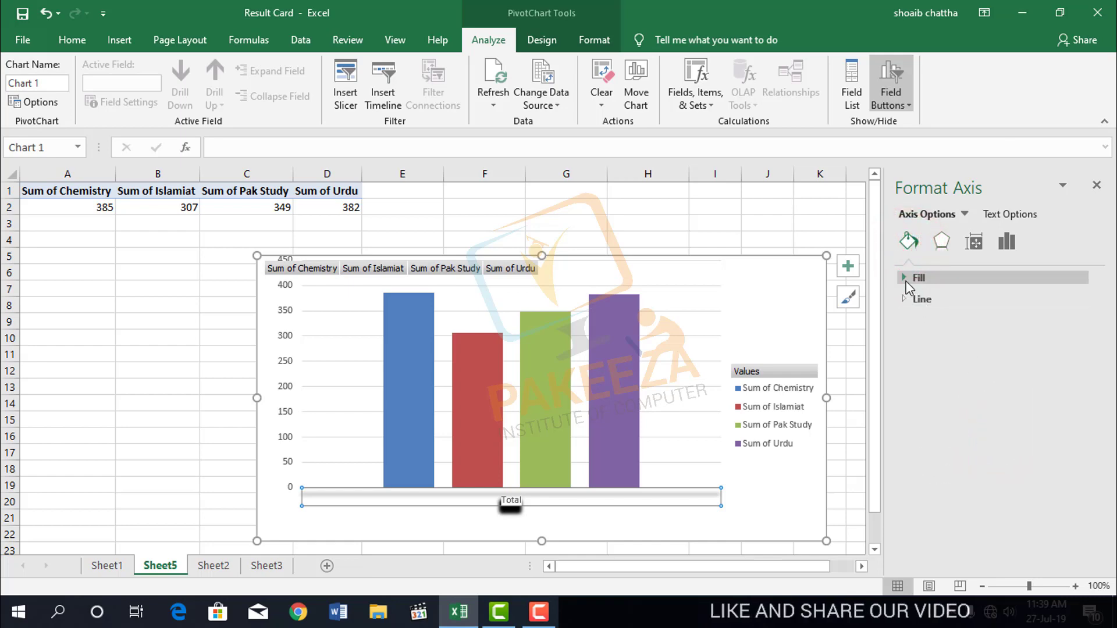
pyautogui.click(905, 301)
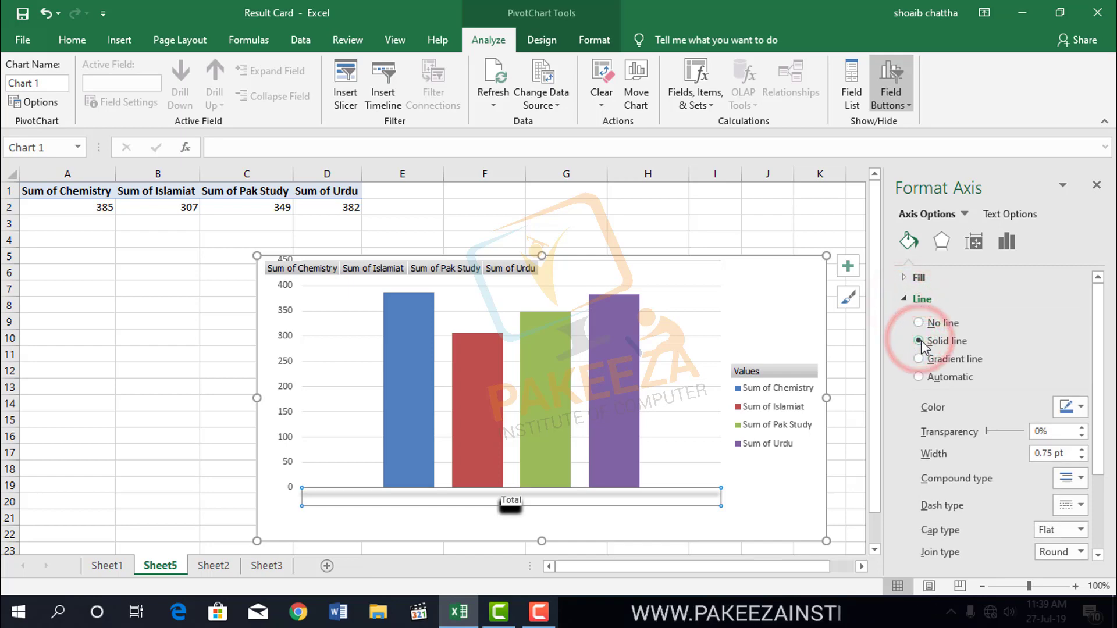
pyautogui.click(903, 279)
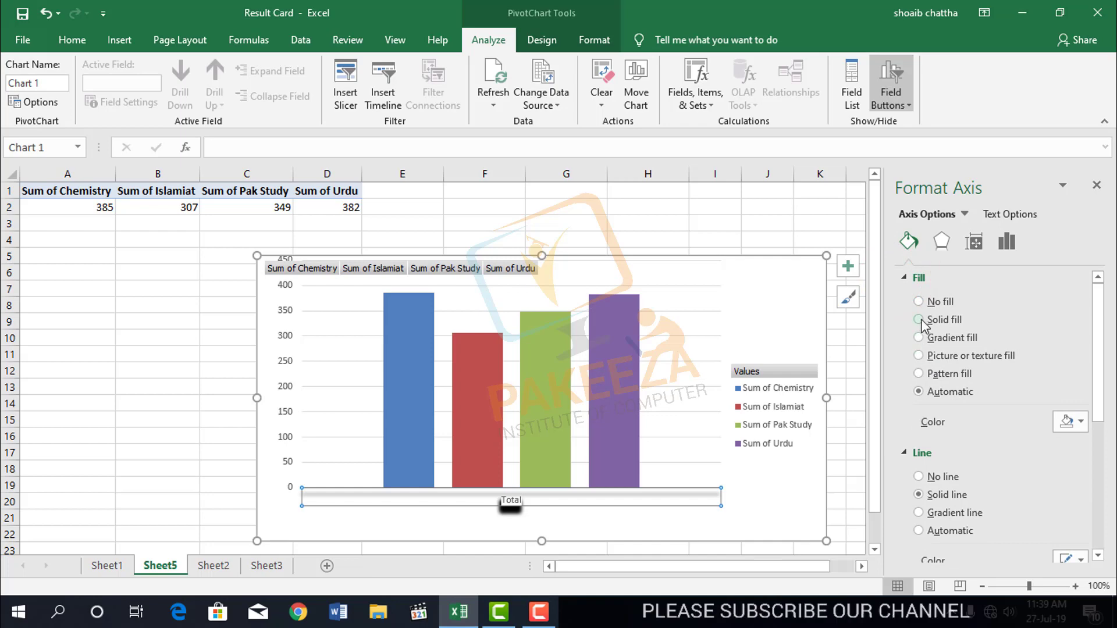
pyautogui.click(919, 303)
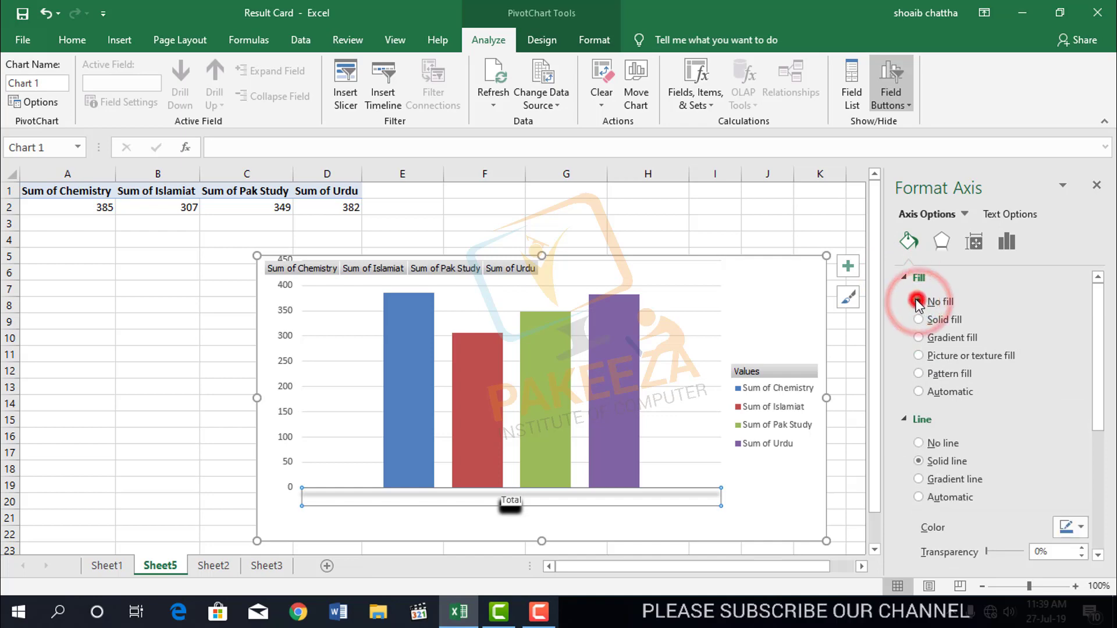
pyautogui.click(918, 320)
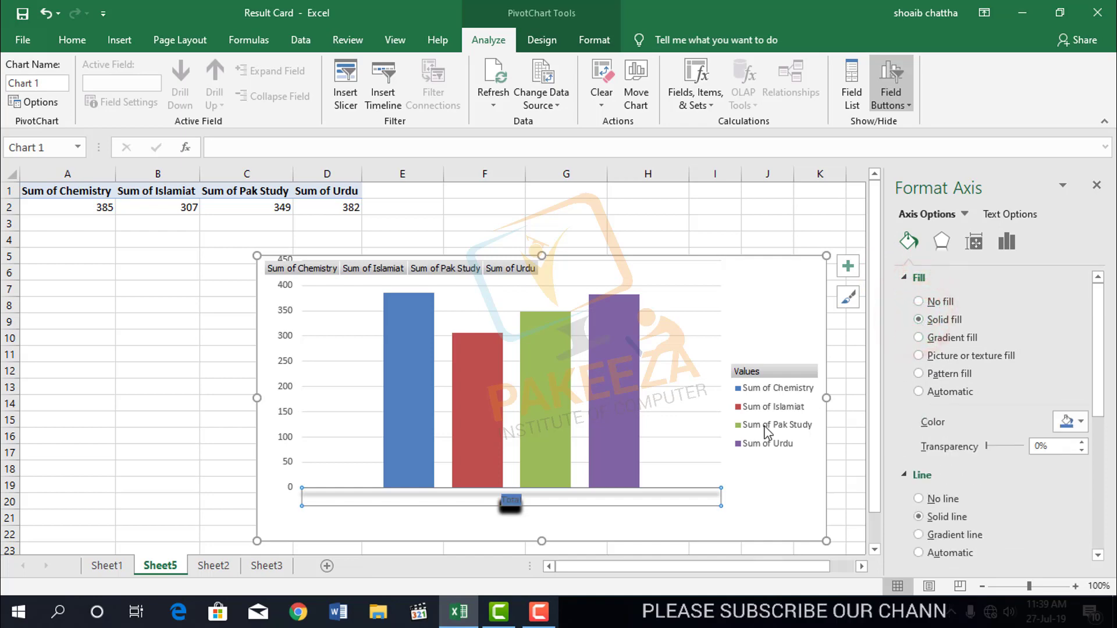
pyautogui.click(1097, 187)
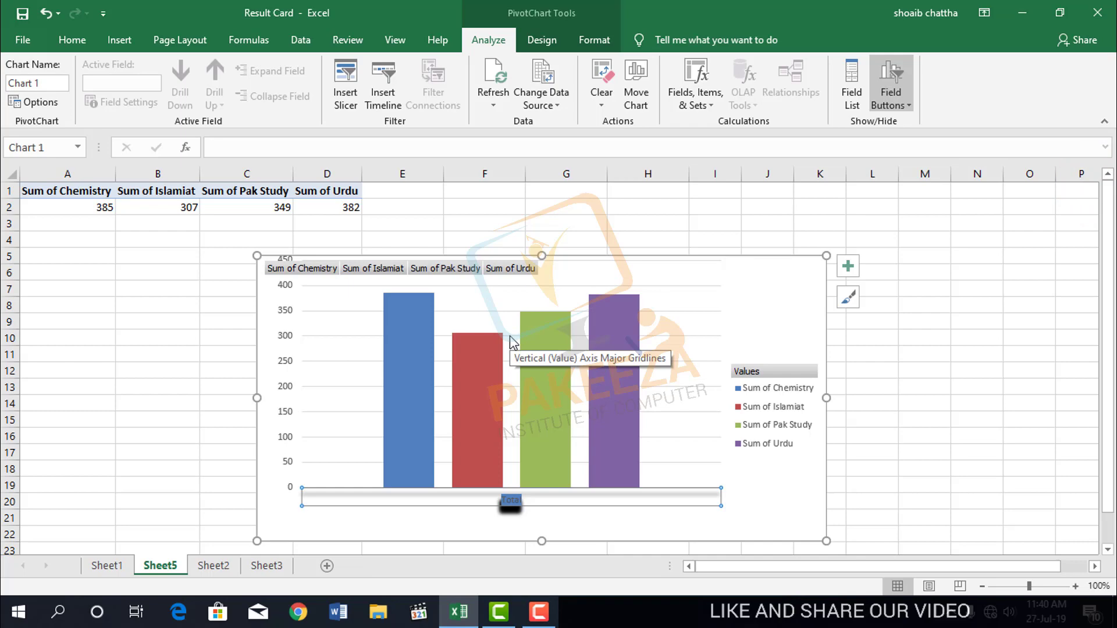
pyautogui.click(119, 39)
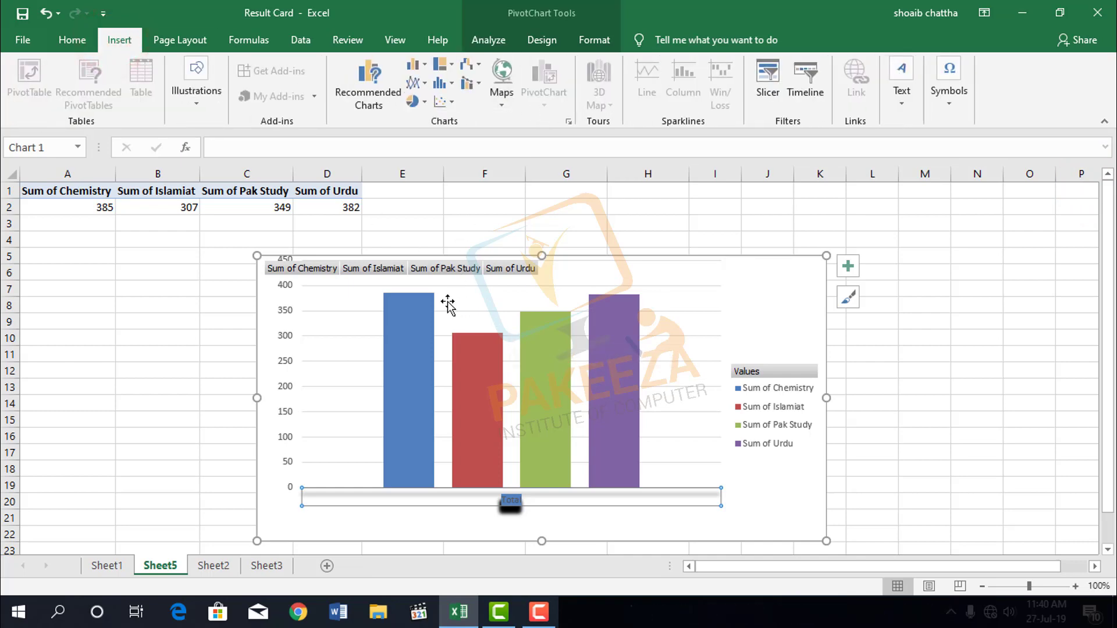
pyautogui.click(463, 374)
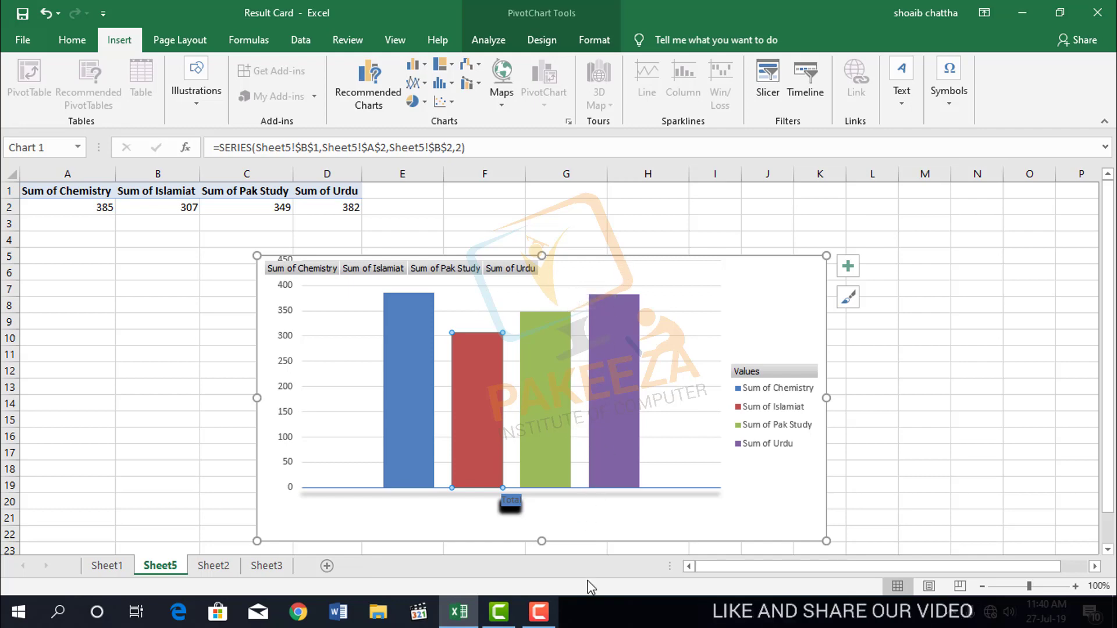
pyautogui.click(554, 612)
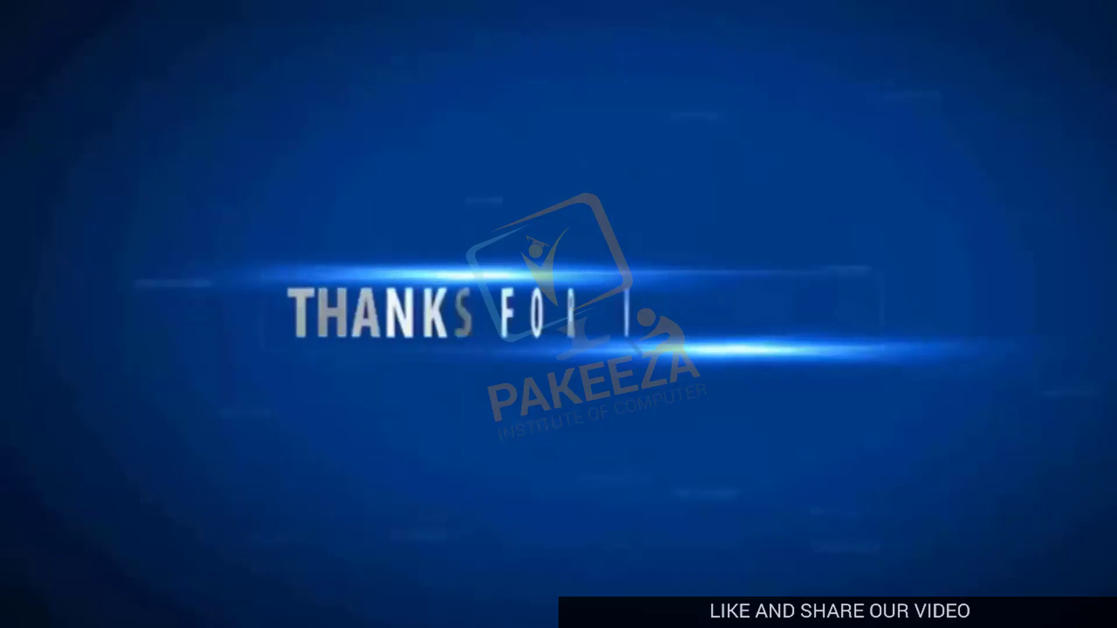